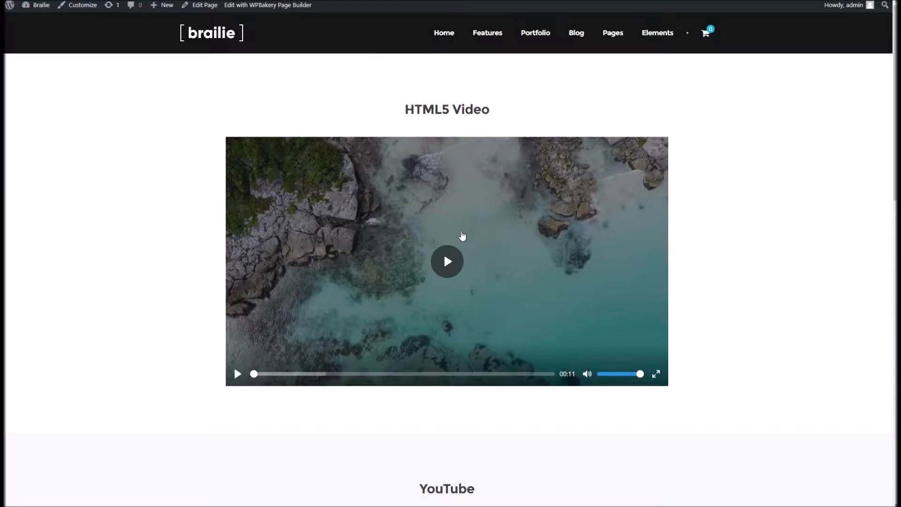
- Open the page with the HTML5, YouTube and Vimeo video examples for editing
{"action": "scroll", "coordinate": [444, 304], "scroll_direction": "down", "scroll_amount": 10}
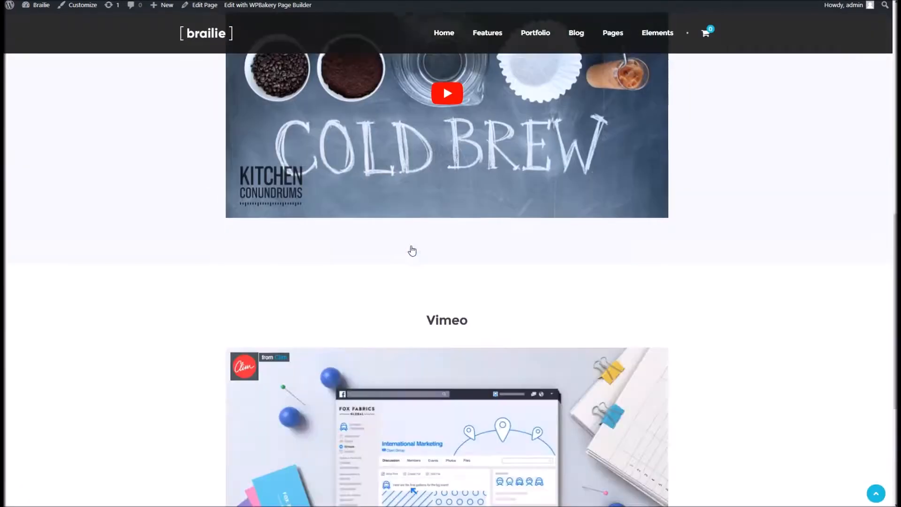
{"action": "scroll", "coordinate": [408, 276], "scroll_direction": "up", "scroll_amount": 10}
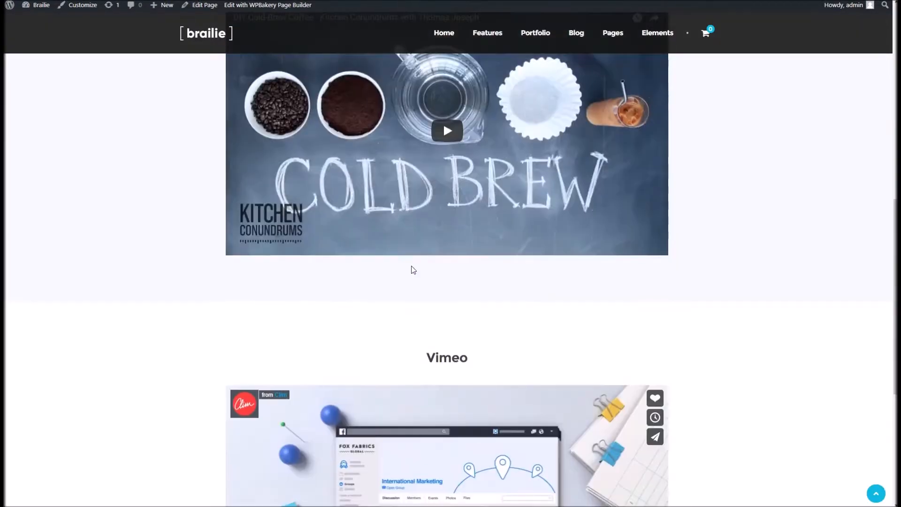
{"action": "scroll", "coordinate": [509, 186], "scroll_direction": "up", "scroll_amount": 1}
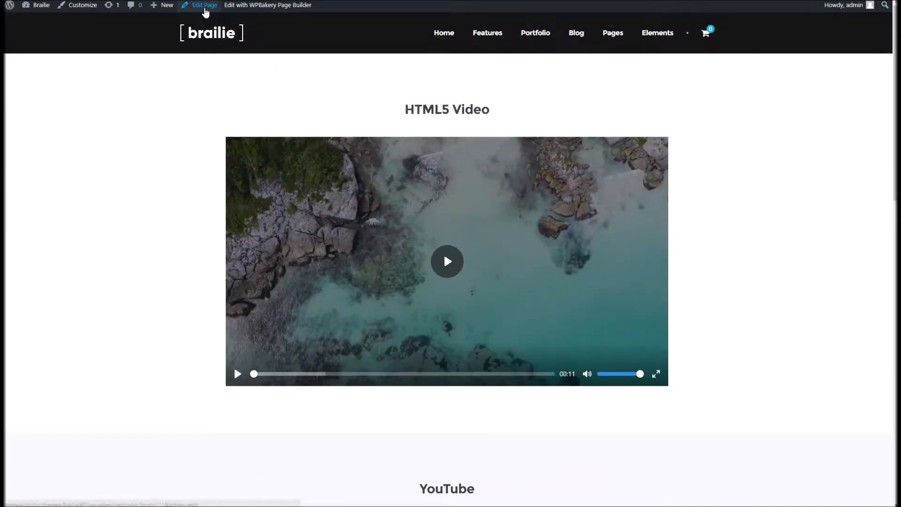
{"action": "left_click", "coordinate": [205, 5]}
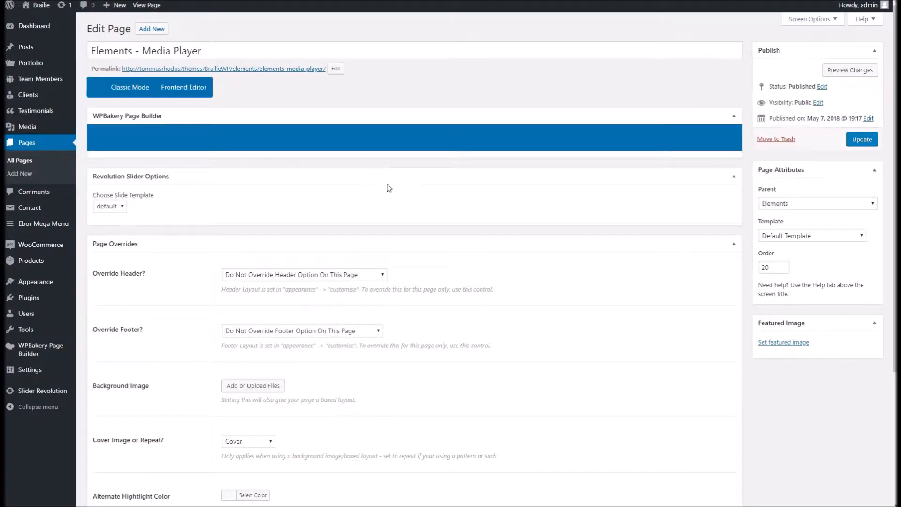
- Open the settings of the Media Player element under HTML5 Video and review its display types and poster image
{"action": "left_click", "coordinate": [425, 255]}
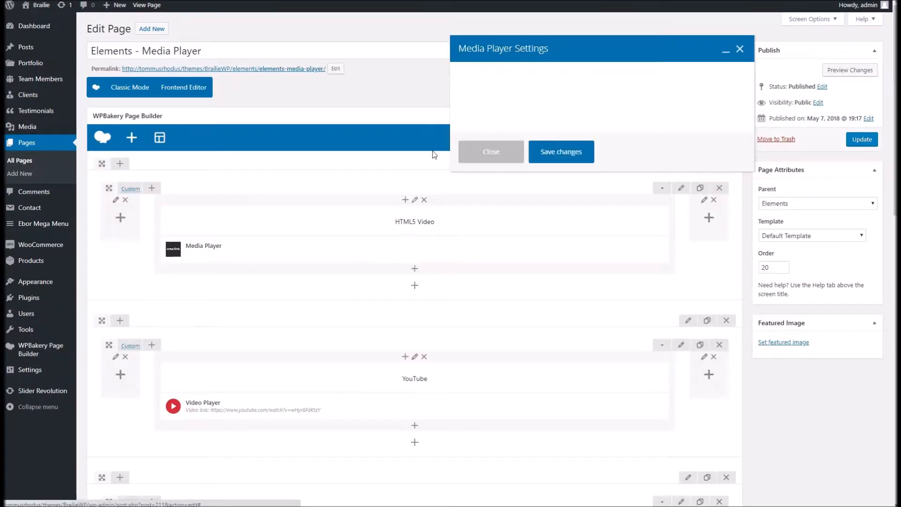
{"action": "left_click", "coordinate": [487, 94]}
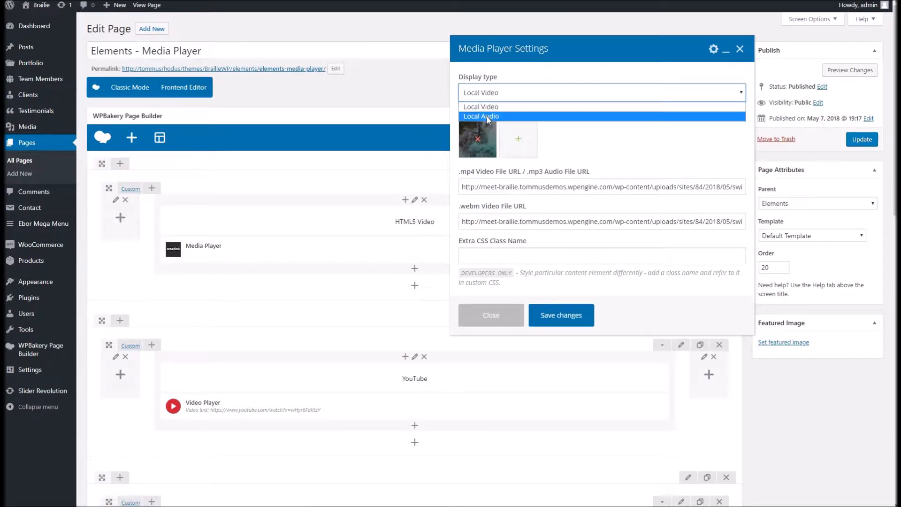
{"action": "left_click", "coordinate": [493, 93]}
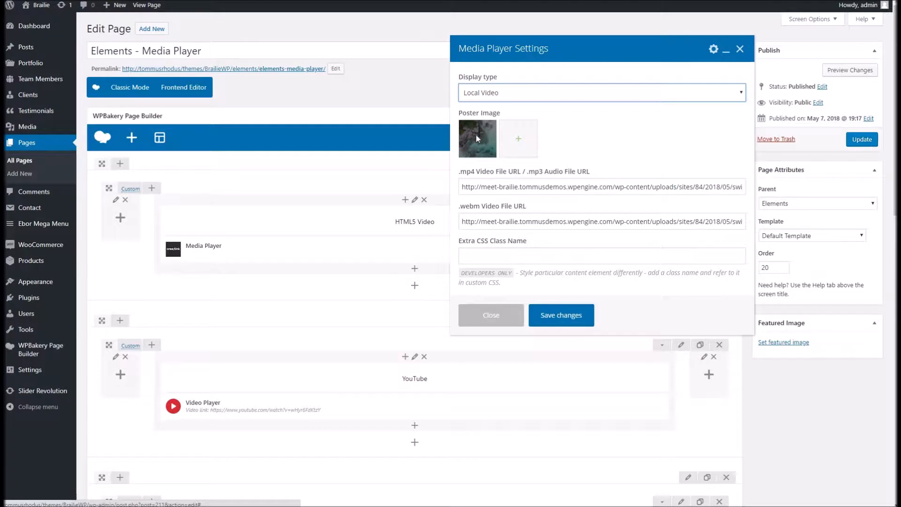
{"action": "mouse_move", "coordinate": [482, 142]}
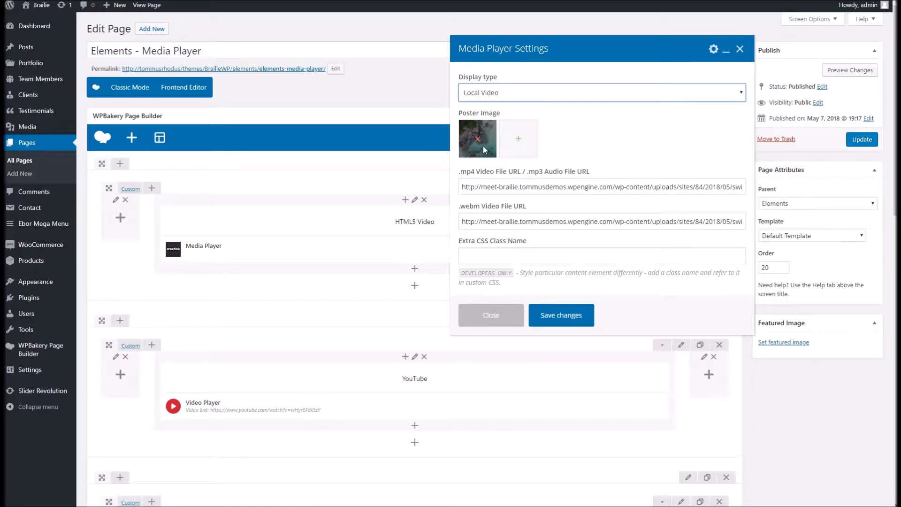
- Inspect the full .mp4 and .webm video file URLs of the media player and save the element settings
{"action": "left_click_drag", "start_coordinate": [464, 187], "coordinate": [768, 184]}
{"action": "left_click", "coordinate": [696, 190]}
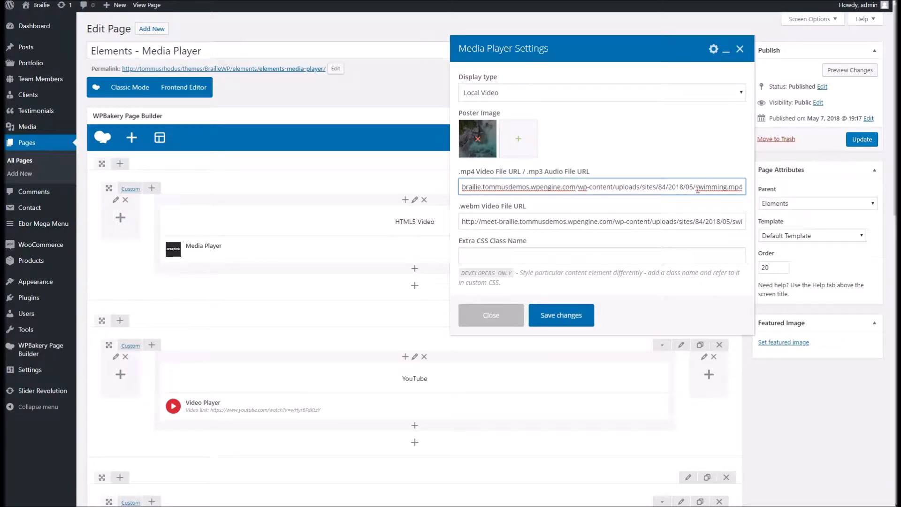
{"action": "left_click_drag", "start_coordinate": [684, 219], "coordinate": [796, 225]}
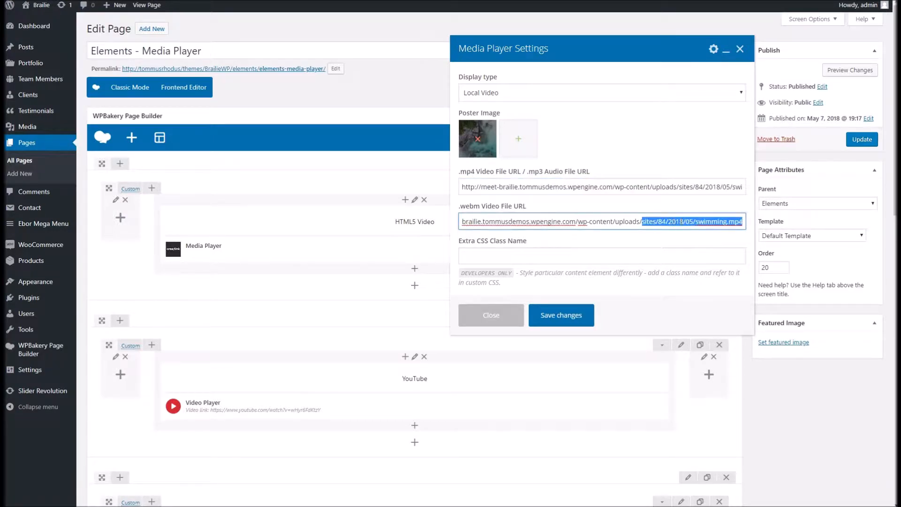
{"action": "triple_click", "coordinate": [590, 186]}
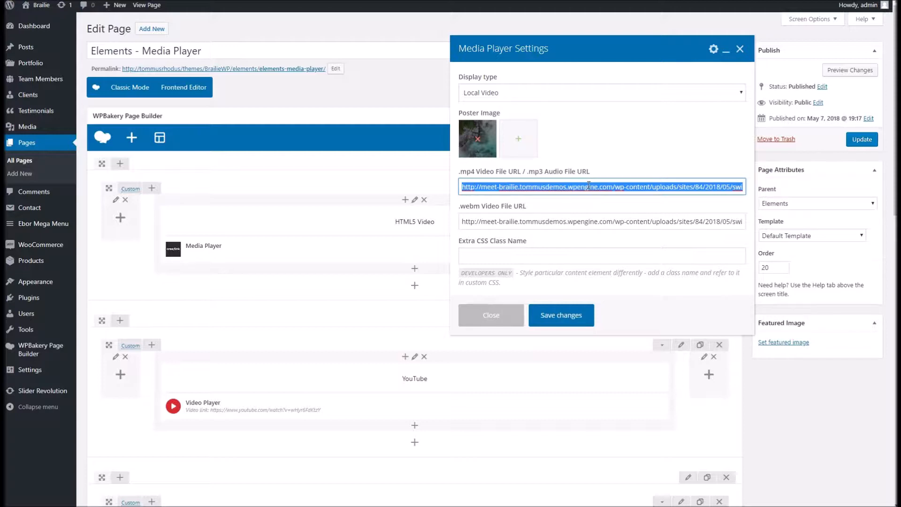
{"action": "left_click_drag", "start_coordinate": [553, 222], "coordinate": [780, 226]}
{"action": "left_click_drag", "start_coordinate": [640, 184], "coordinate": [800, 190]}
{"action": "triple_click", "coordinate": [567, 184]}
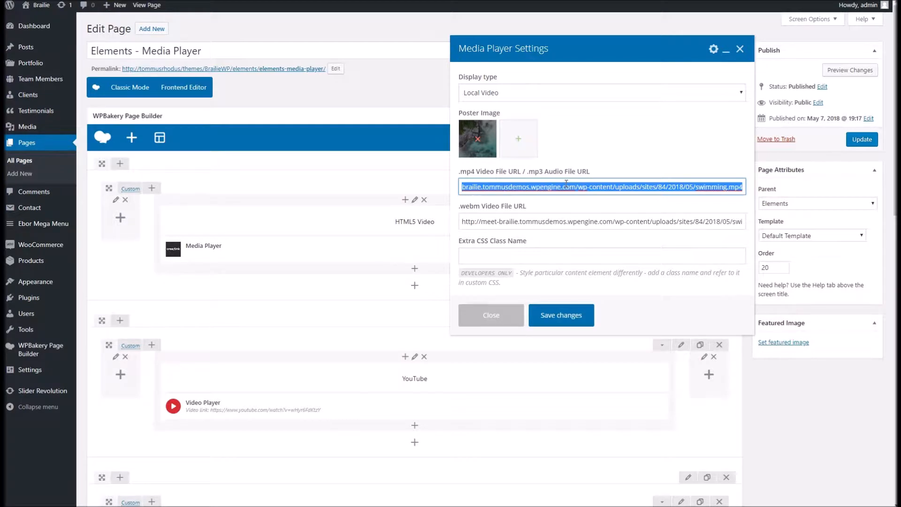
{"action": "left_click", "coordinate": [533, 221]}
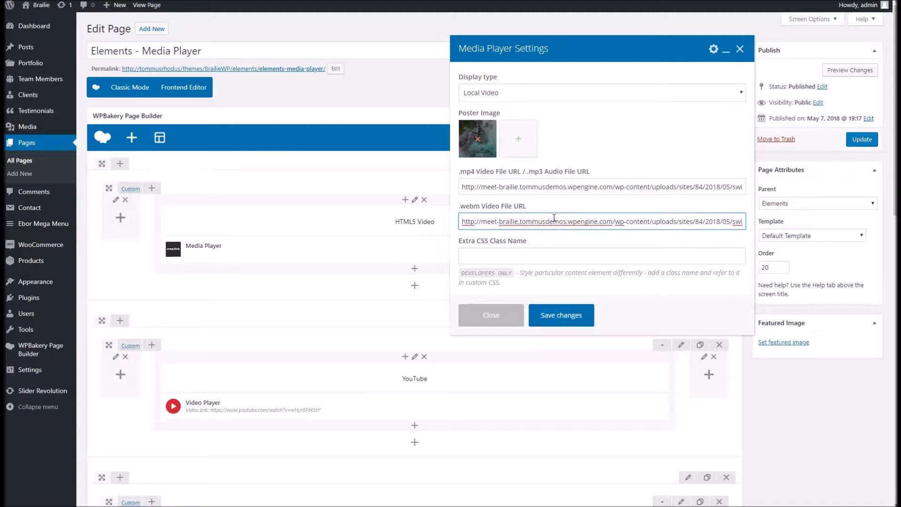
{"action": "left_click", "coordinate": [571, 316]}
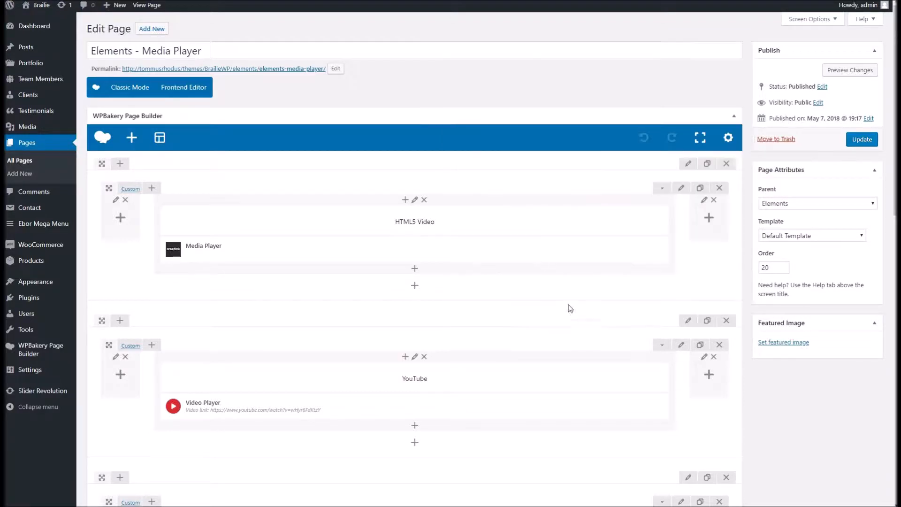
- Leave the page editor without updating the page and open the Lightbox elements page
{"action": "left_click", "coordinate": [150, 6]}
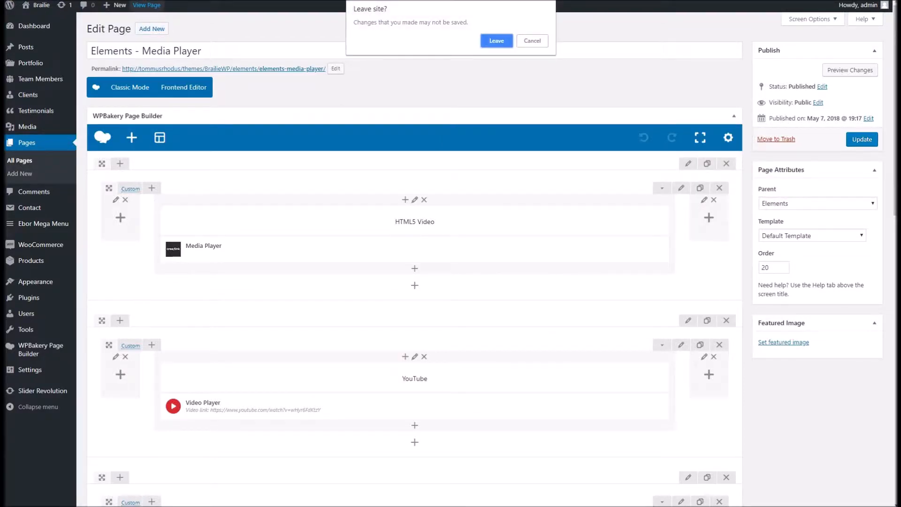
{"action": "left_click", "coordinate": [496, 41]}
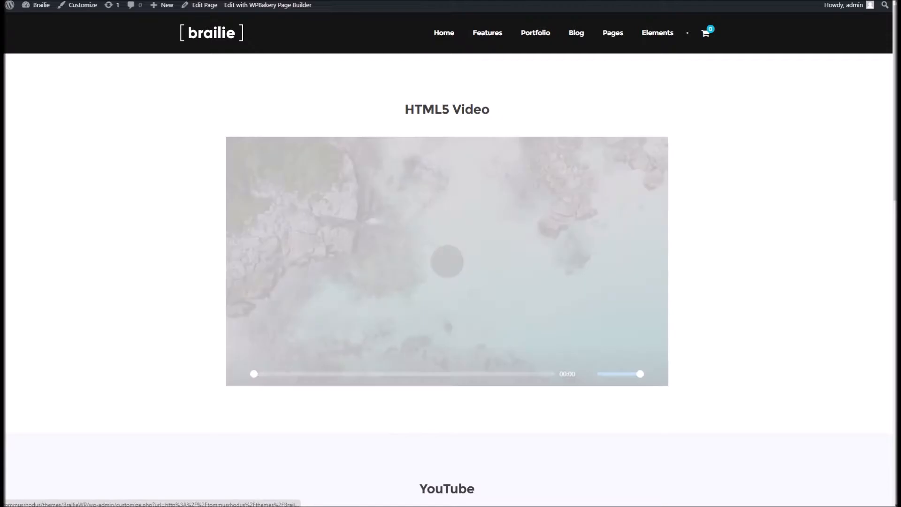
{"action": "mouse_move", "coordinate": [636, 43]}
{"action": "left_click", "coordinate": [348, 172]}
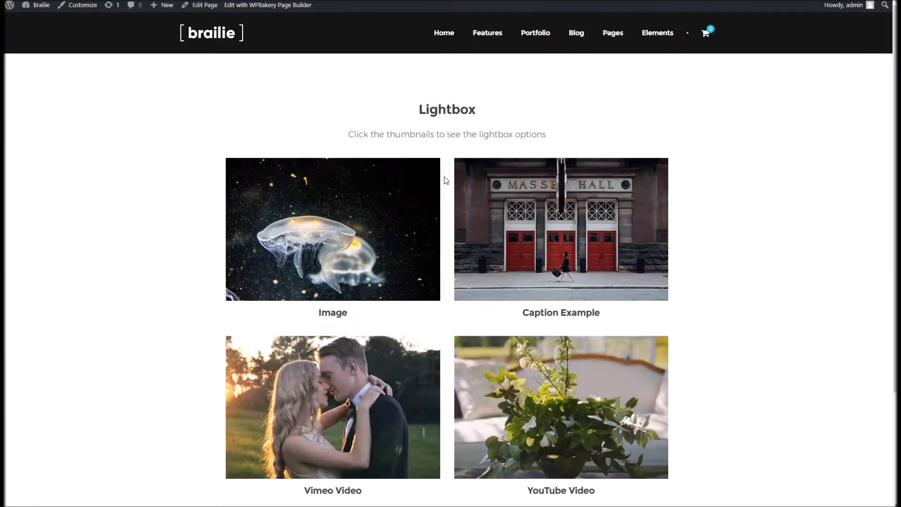
- Preview the Image, Caption Example and YouTube Video thumbnails in the lightbox, closing each one
{"action": "scroll", "coordinate": [360, 235], "scroll_direction": "down", "scroll_amount": 3}
{"action": "scroll", "coordinate": [368, 366], "scroll_direction": "up", "scroll_amount": 2}
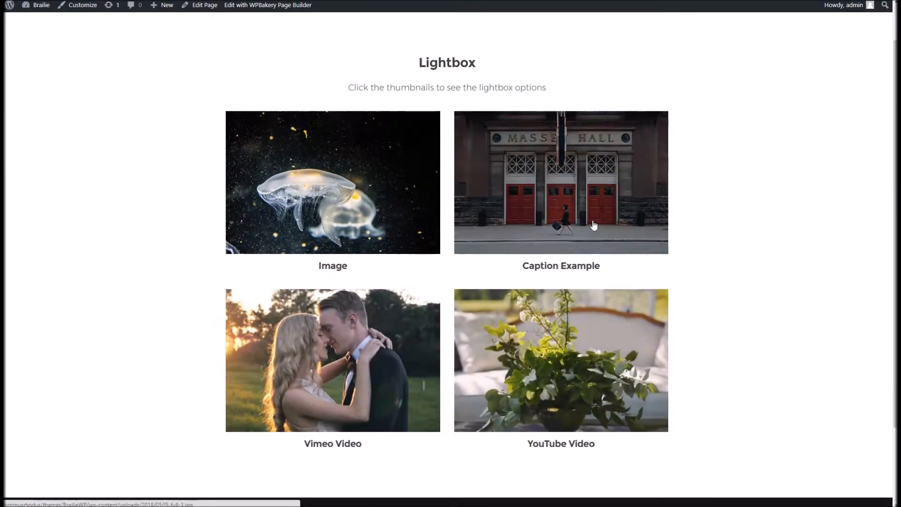
{"action": "left_click", "coordinate": [376, 170]}
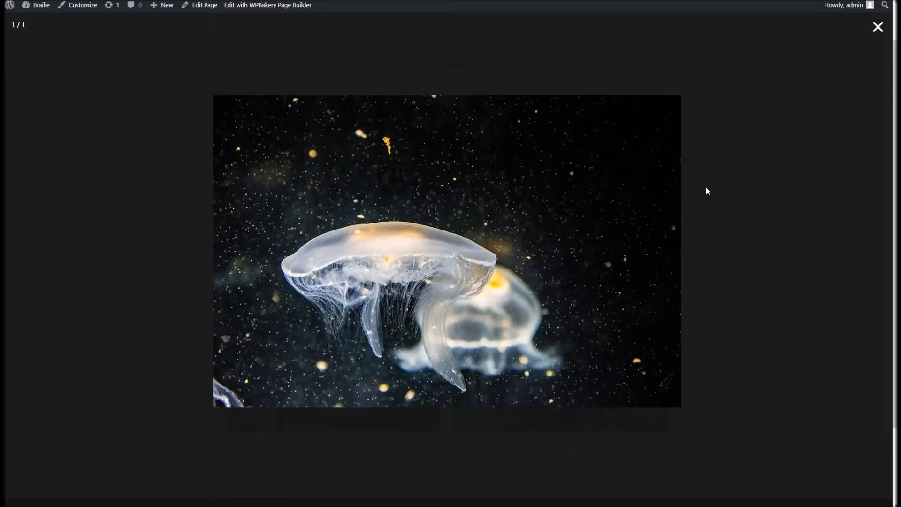
{"action": "left_click", "coordinate": [801, 227]}
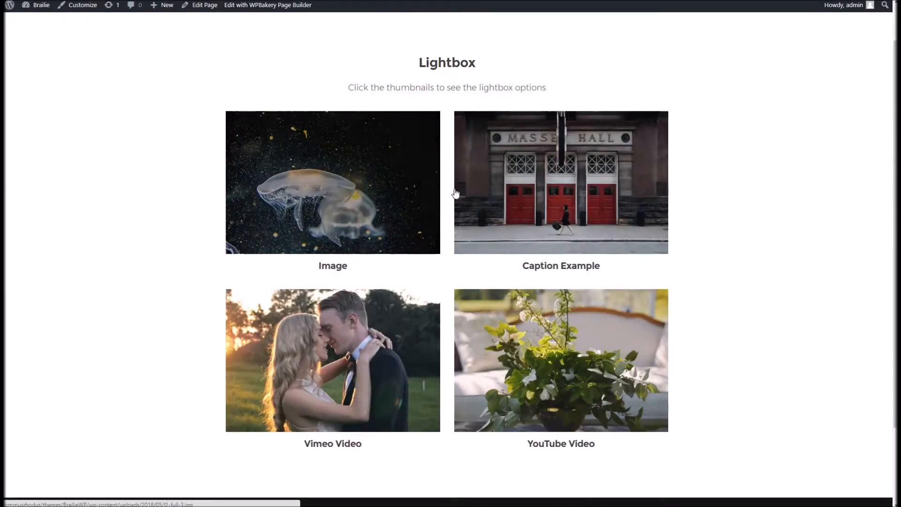
{"action": "left_click", "coordinate": [573, 189]}
{"action": "left_click", "coordinate": [767, 202]}
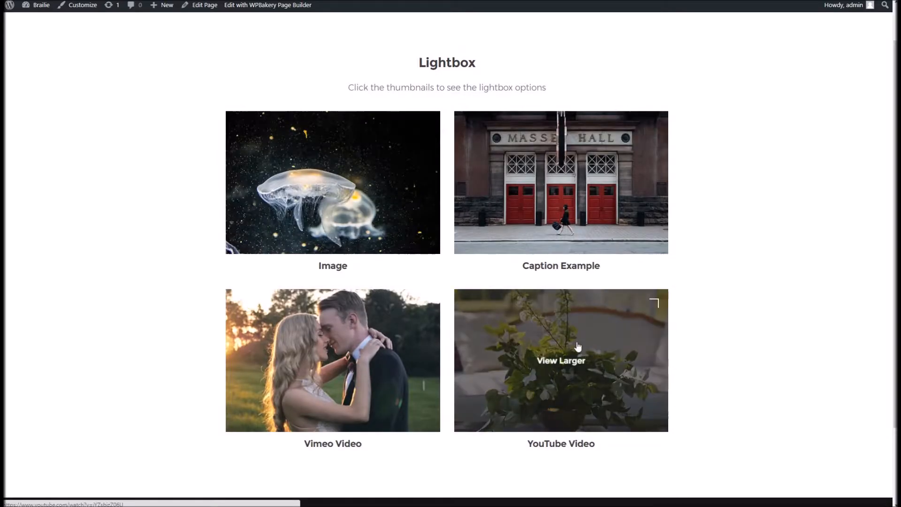
{"action": "left_click", "coordinate": [576, 347]}
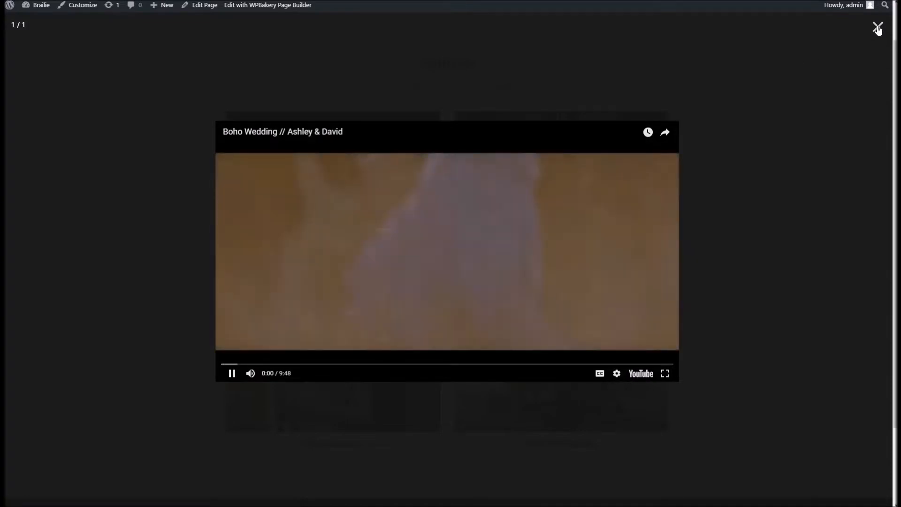
{"action": "left_click", "coordinate": [878, 30]}
- Open the Lightbox elements page for editing
{"action": "scroll", "coordinate": [519, 223], "scroll_direction": "up", "scroll_amount": 1}
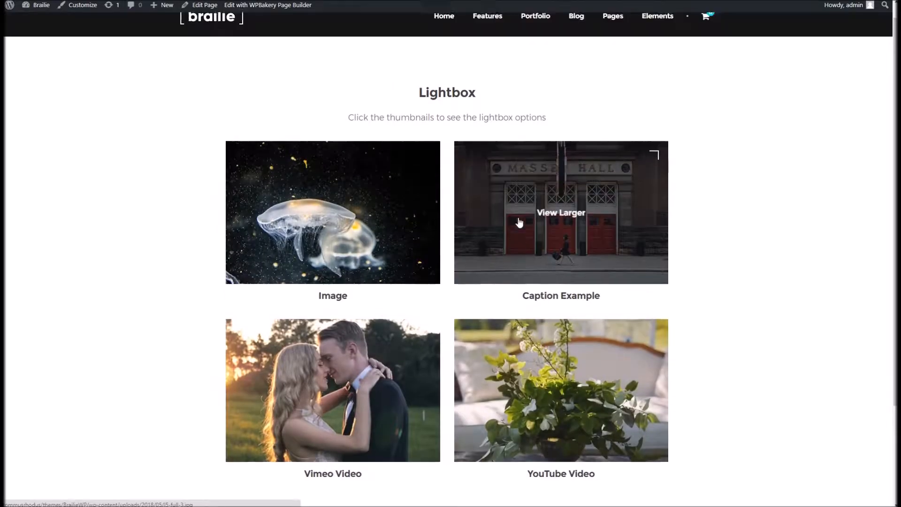
{"action": "scroll", "coordinate": [394, 138], "scroll_direction": "down", "scroll_amount": 3}
{"action": "scroll", "coordinate": [300, 75], "scroll_direction": "up", "scroll_amount": 3}
{"action": "left_click", "coordinate": [202, 8]}
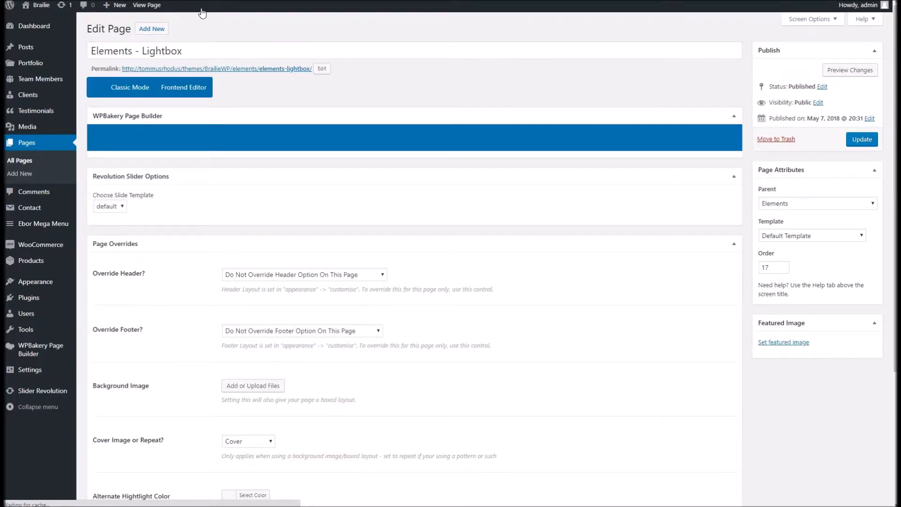
- Review the display types and content options in the Vimeo lightbox element's settings and close them without saving
{"action": "scroll", "coordinate": [260, 200], "scroll_direction": "down", "scroll_amount": 3}
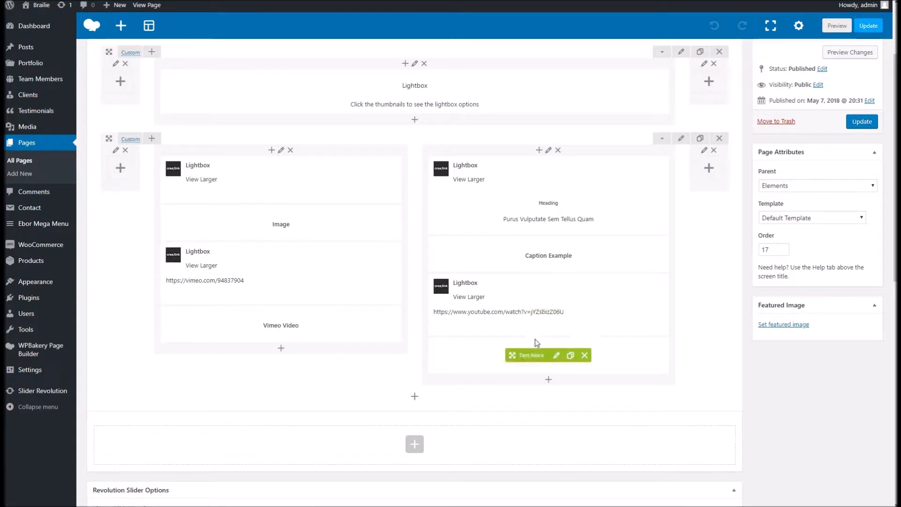
{"action": "left_click", "coordinate": [287, 277]}
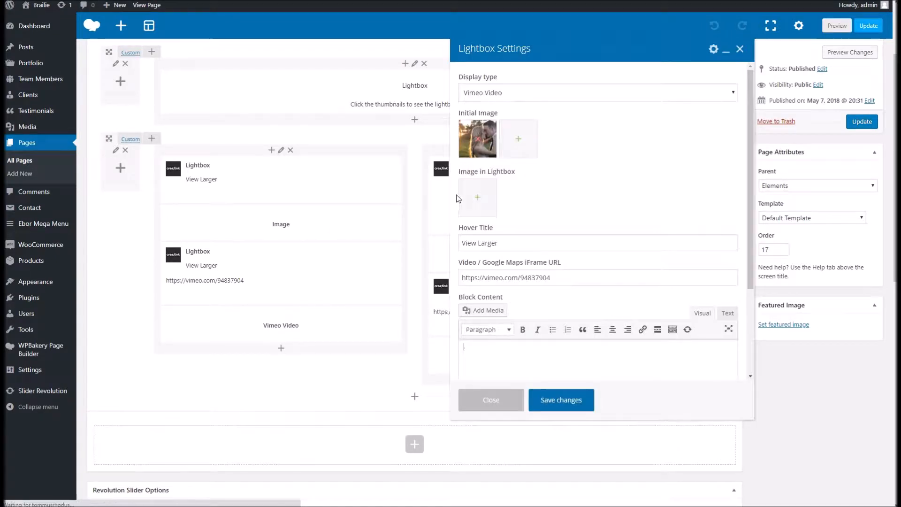
{"action": "left_click", "coordinate": [492, 97]}
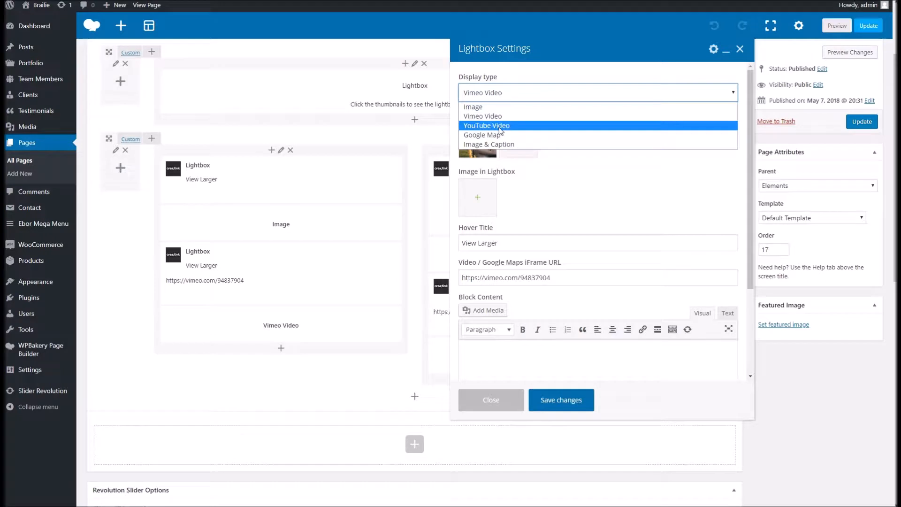
{"action": "left_click", "coordinate": [506, 75]}
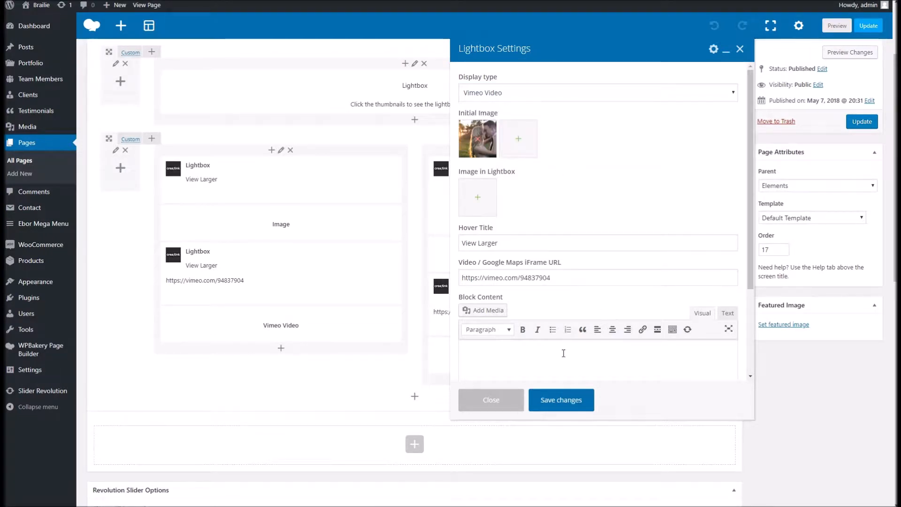
{"action": "scroll", "coordinate": [589, 295], "scroll_direction": "down", "scroll_amount": 1}
{"action": "scroll", "coordinate": [589, 295], "scroll_direction": "down", "scroll_amount": 3}
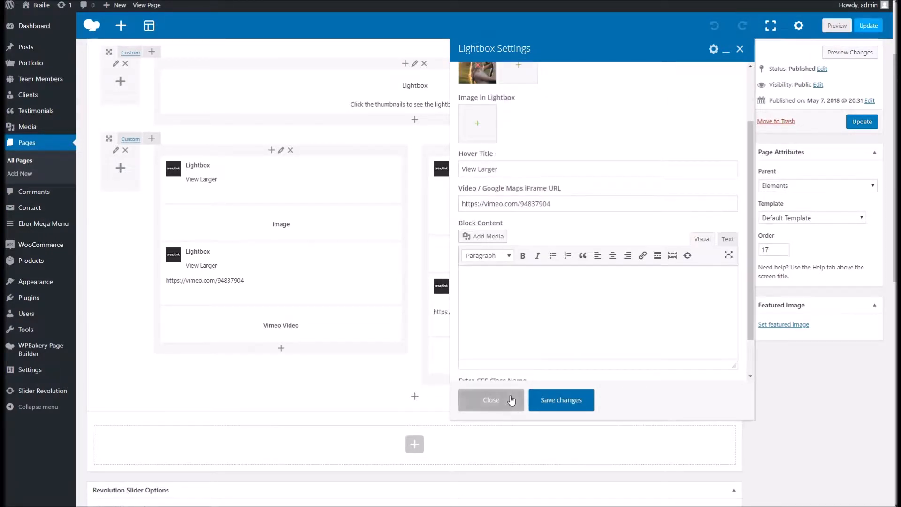
{"action": "left_click", "coordinate": [490, 400]}
- Add a section below the existing page content containing a row split into three equal columns
{"action": "scroll", "coordinate": [466, 326], "scroll_direction": "down", "scroll_amount": 3}
{"action": "left_click", "coordinate": [414, 304]}
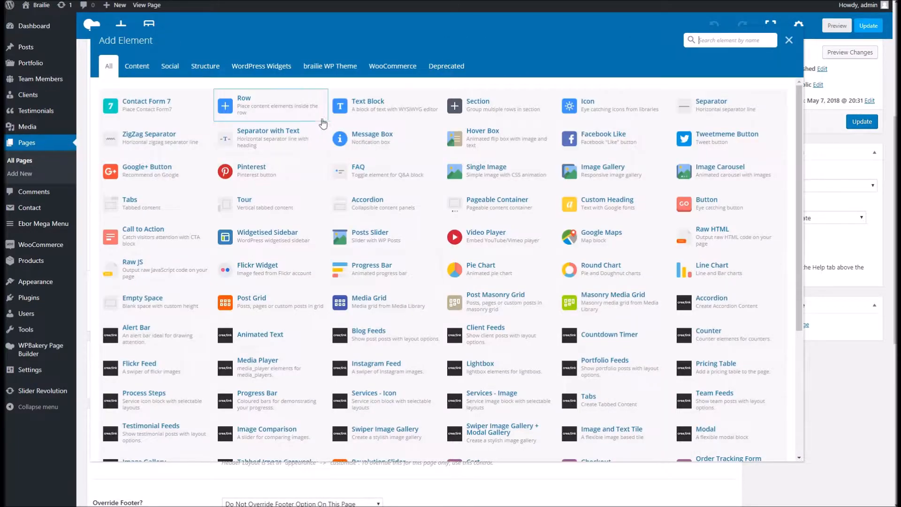
{"action": "left_click", "coordinate": [490, 110]}
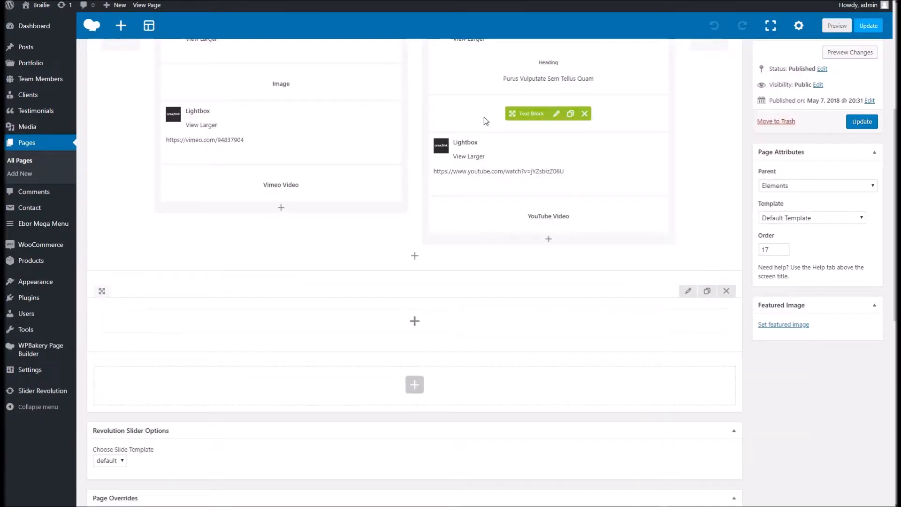
{"action": "left_click", "coordinate": [414, 323]}
{"action": "left_click", "coordinate": [178, 115]}
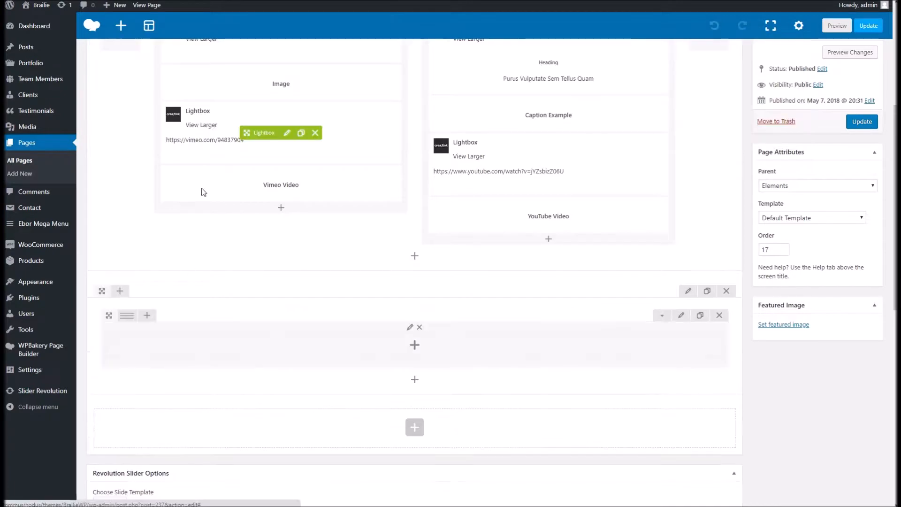
{"action": "mouse_move", "coordinate": [131, 322]}
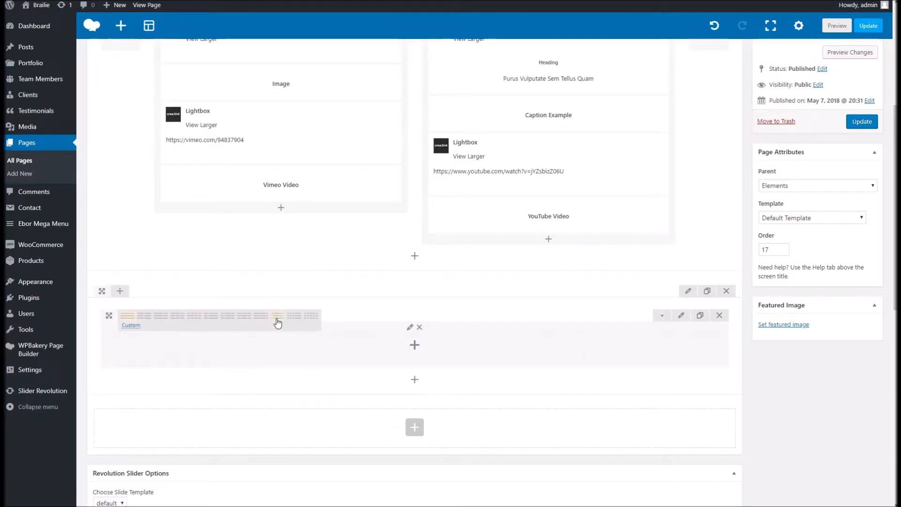
{"action": "left_click", "coordinate": [180, 316]}
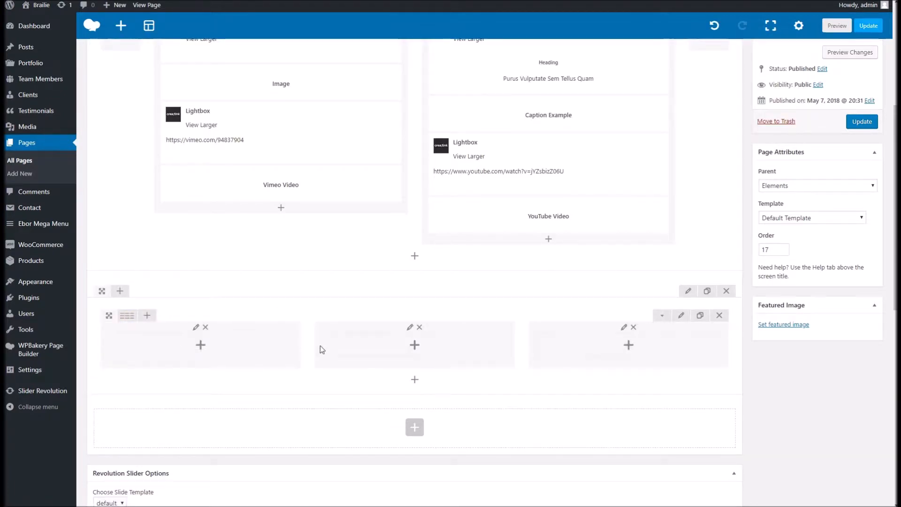
- Add a Lightbox element to the new row's first column and set its display type to Image & Caption
{"action": "left_click", "coordinate": [202, 345]}
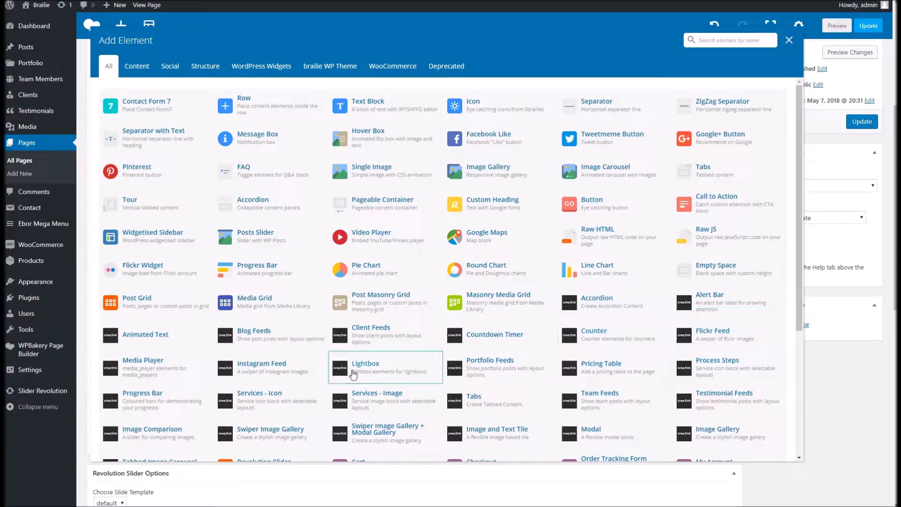
{"action": "left_click", "coordinate": [373, 367]}
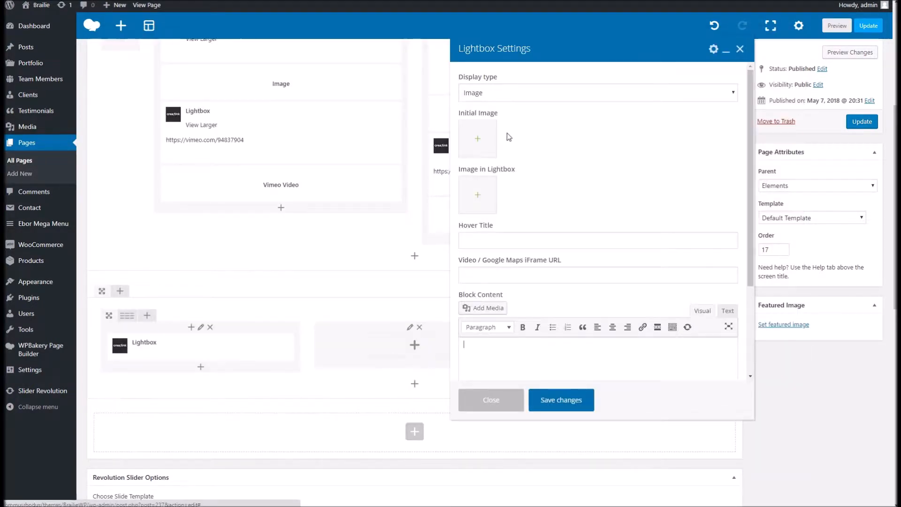
{"action": "left_click", "coordinate": [498, 93]}
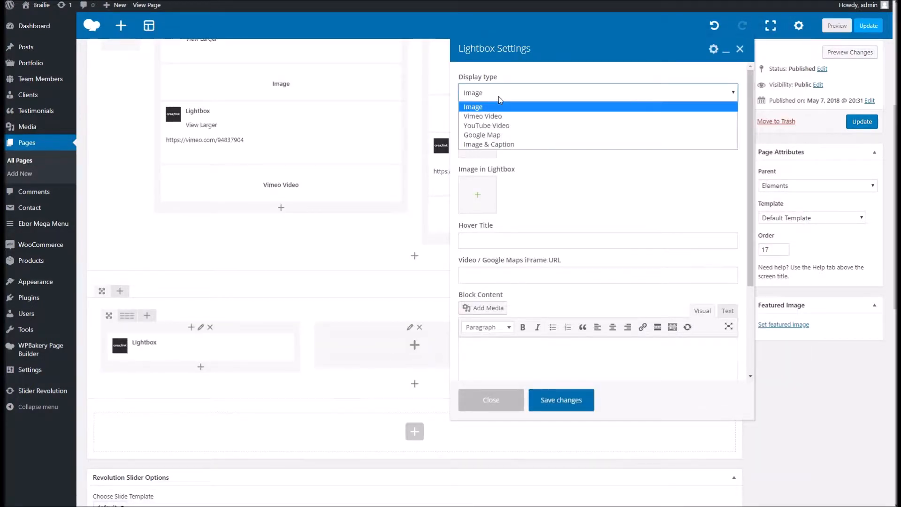
{"action": "left_click", "coordinate": [512, 144]}
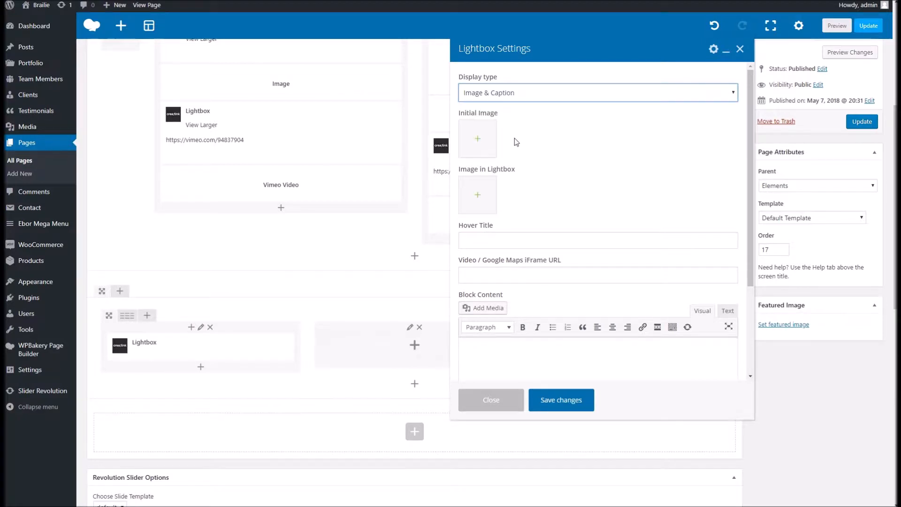
- Set the purple-sky canal photo (ib3-3.jpg) as the initial image and the colourful harbour photo (vc2-3.jpg) as the image in the lightbox
{"action": "left_click", "coordinate": [474, 139]}
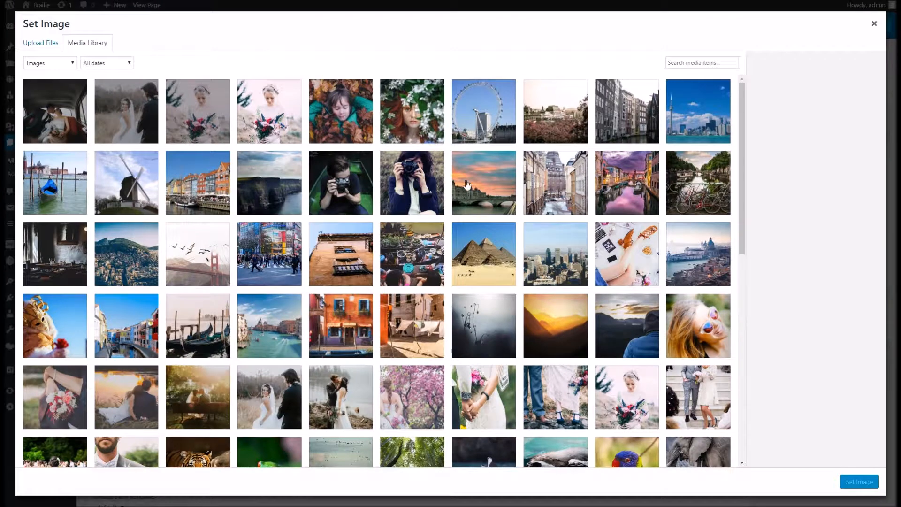
{"action": "left_click", "coordinate": [622, 183]}
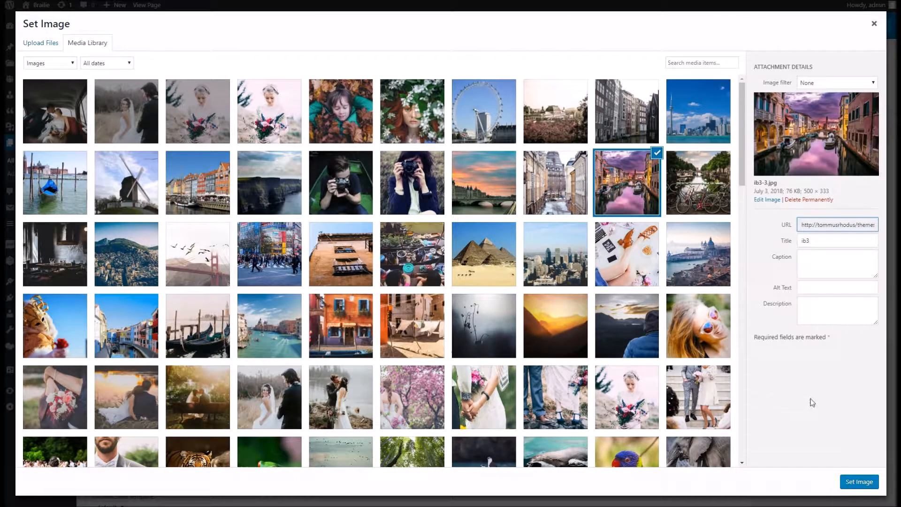
{"action": "left_click", "coordinate": [859, 483]}
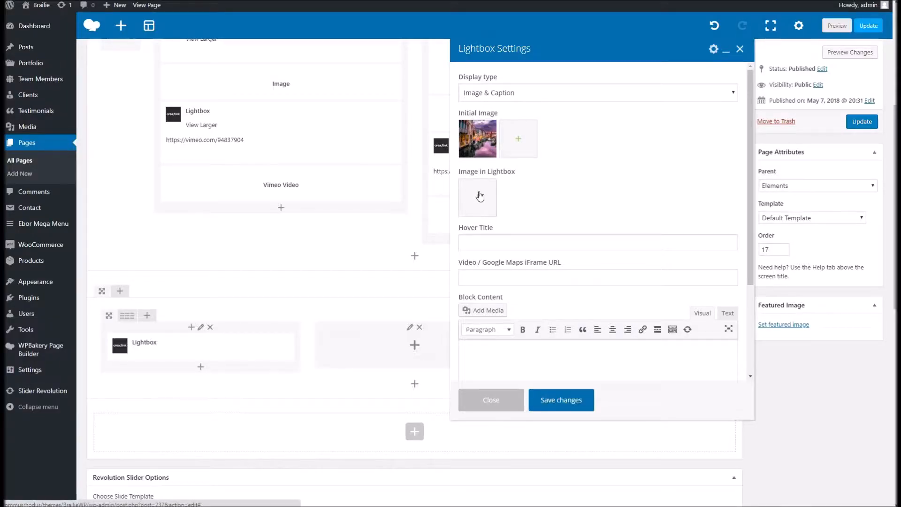
{"action": "left_click", "coordinate": [478, 197]}
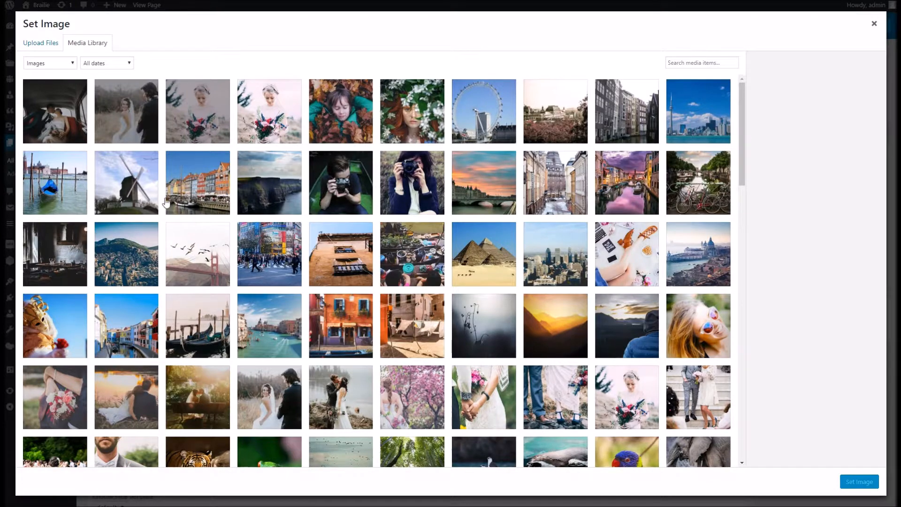
{"action": "left_click", "coordinate": [182, 184]}
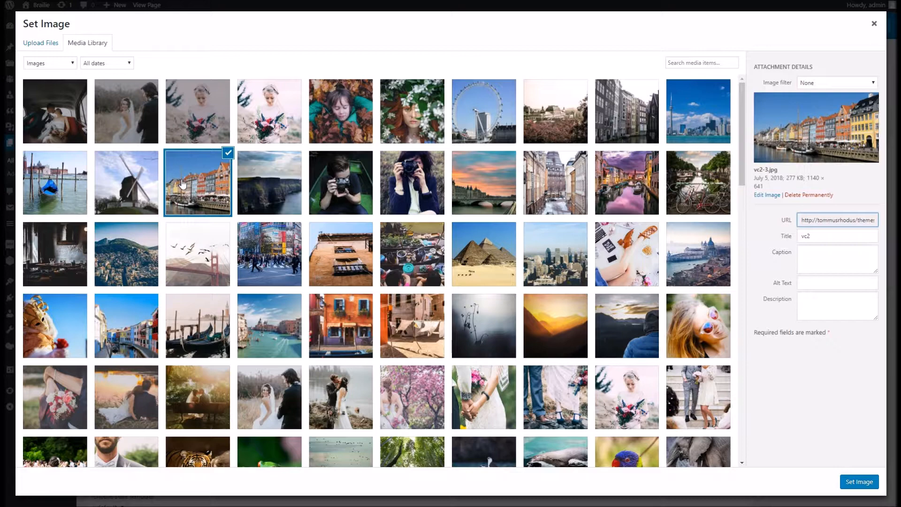
{"action": "left_click", "coordinate": [859, 482]}
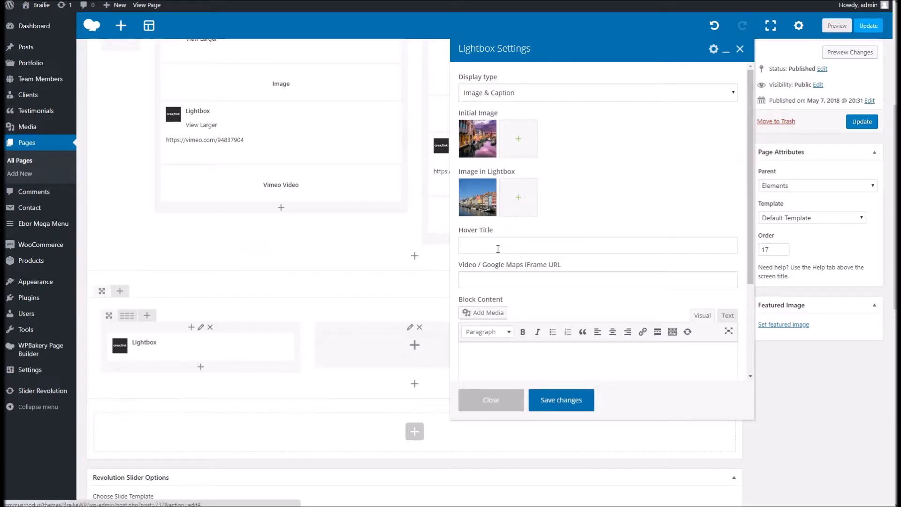
- Set the lightbox element's hover title to "Click Me"
{"action": "left_click", "coordinate": [498, 248]}
{"action": "left_click", "coordinate": [591, 229]}
{"action": "left_click", "coordinate": [558, 242]}
{"action": "type", "text": "Click"}
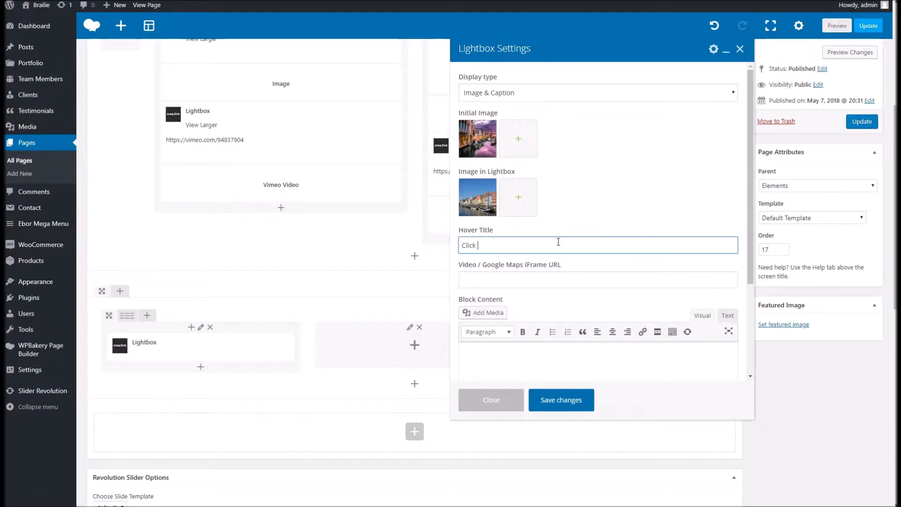
{"action": "type", "text": " Me"}
{"action": "key", "text": "Tab"}
- Enter "Hello, im cool" as the lightbox element's block content and save the element's settings
{"action": "scroll", "coordinate": [540, 225], "scroll_direction": "down", "scroll_amount": 2}
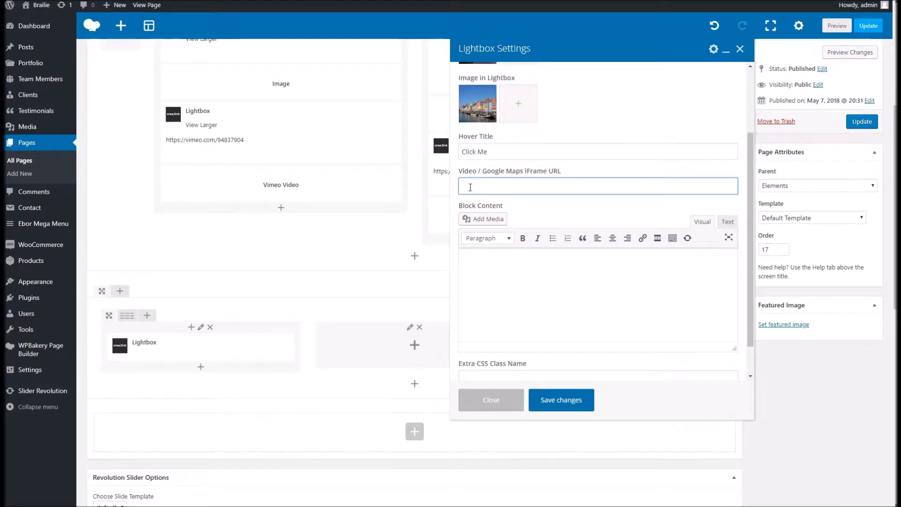
{"action": "left_click", "coordinate": [510, 278]}
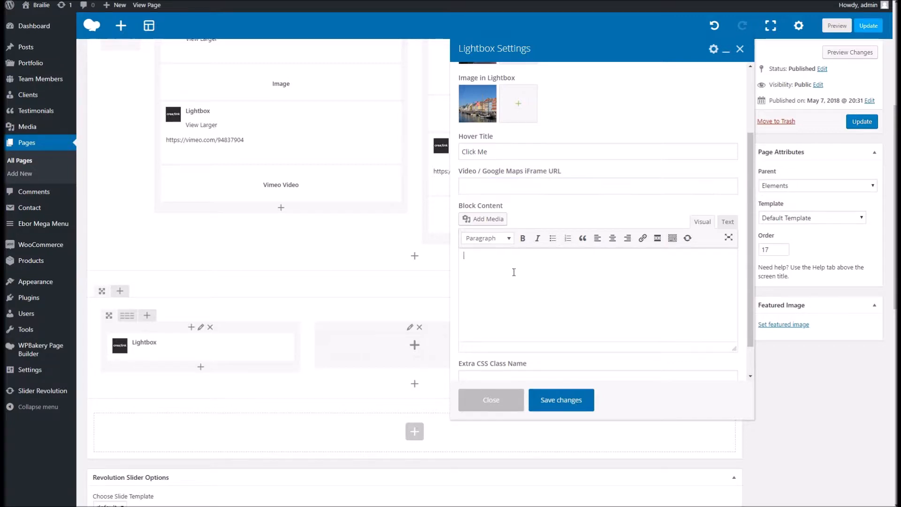
{"action": "scroll", "coordinate": [519, 271], "scroll_direction": "down", "scroll_amount": 1}
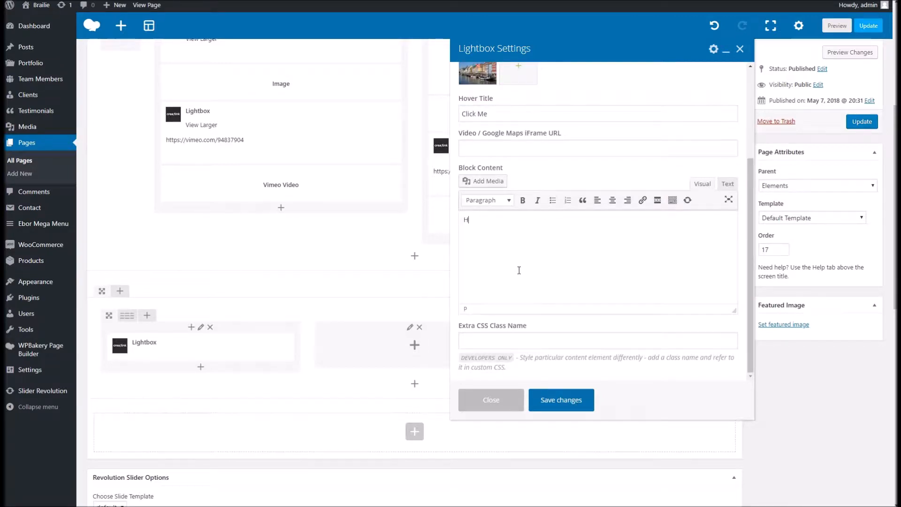
{"action": "type", "text": "Hello, im cool"}
{"action": "left_click", "coordinate": [538, 398]}
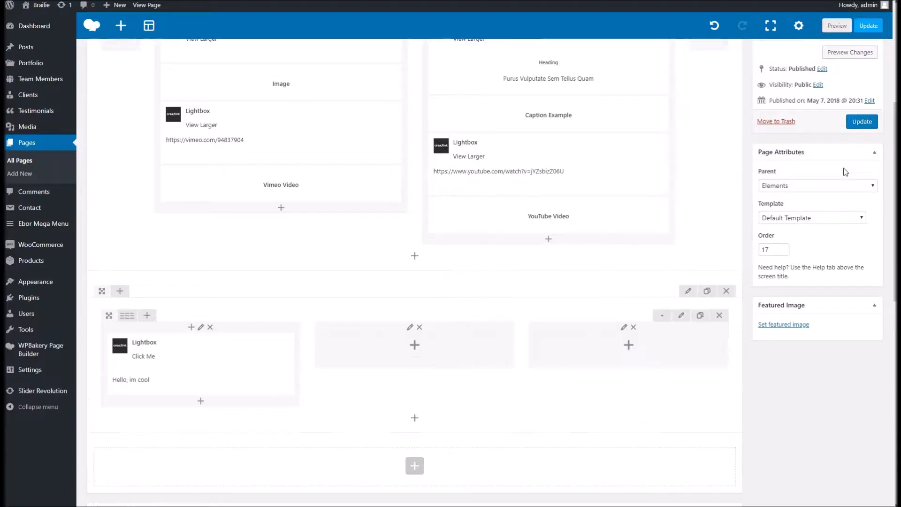
- Update the Lightbox elements page and view it on the live site
{"action": "left_click", "coordinate": [863, 122]}
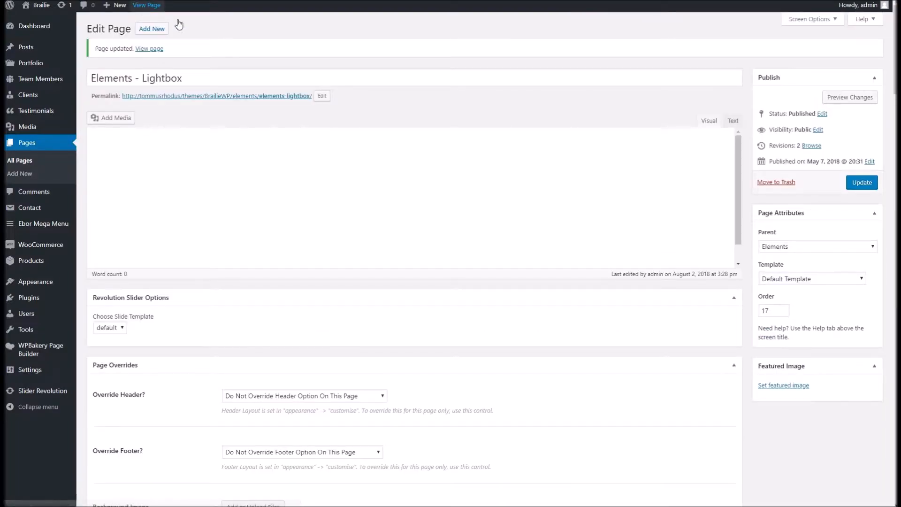
{"action": "left_click", "coordinate": [147, 6]}
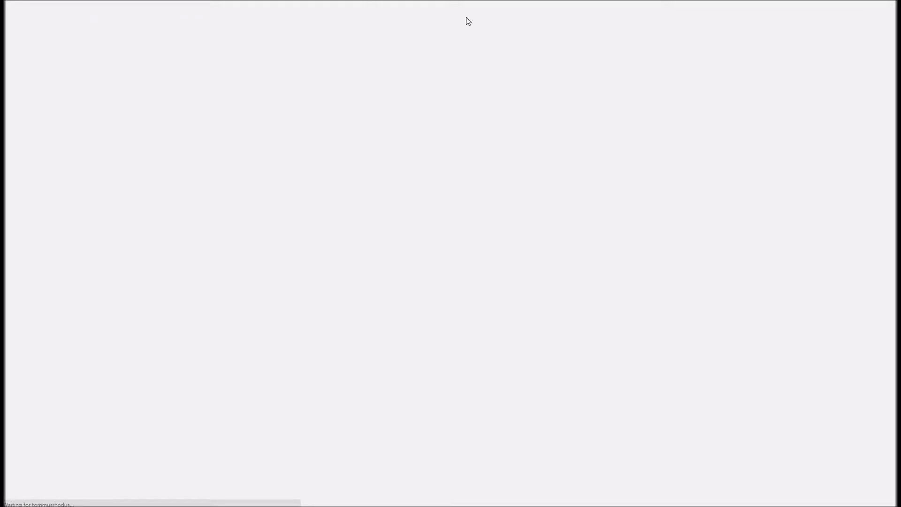
{"action": "scroll", "coordinate": [272, 253], "scroll_direction": "down", "scroll_amount": 7}
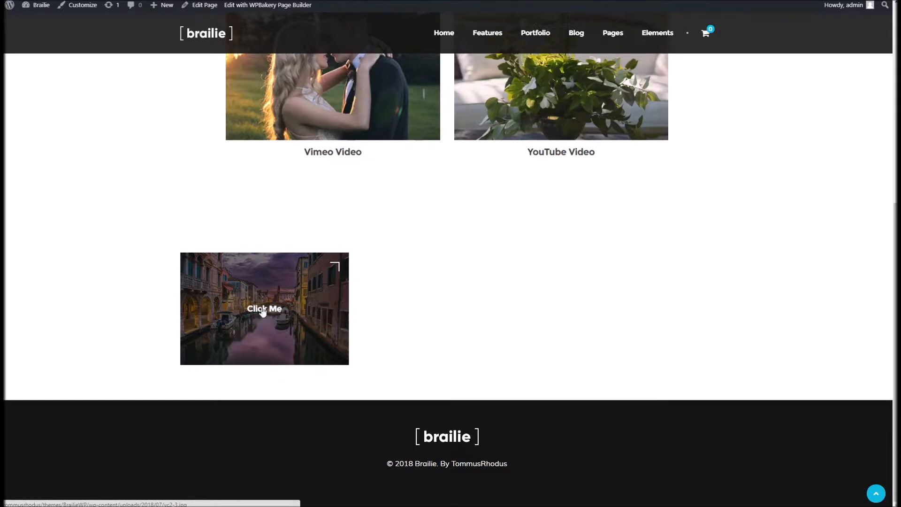
- Preview the Click Me thumbnail in the lightbox, check its caption text and close it
{"action": "left_click", "coordinate": [256, 305]}
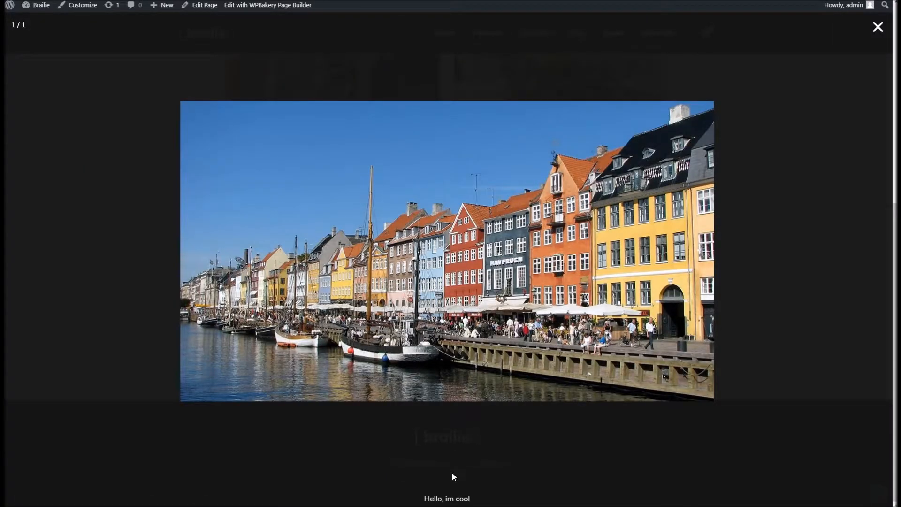
{"action": "left_click_drag", "start_coordinate": [464, 499], "coordinate": [413, 489]}
{"action": "left_click", "coordinate": [427, 497]}
{"action": "left_click", "coordinate": [145, 36]}
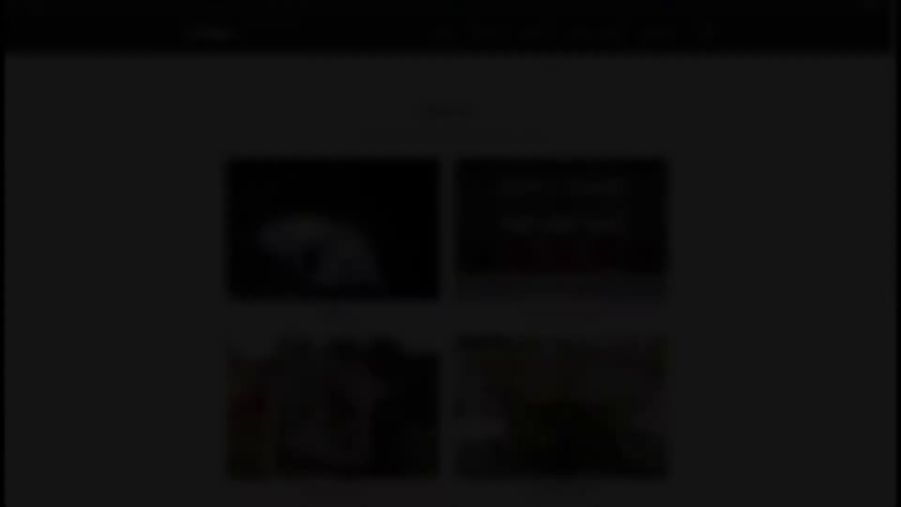
- Visit the site's Pricing Tables elements page, look over its table styles and open the page for editing
{"action": "mouse_move", "coordinate": [660, 36]}
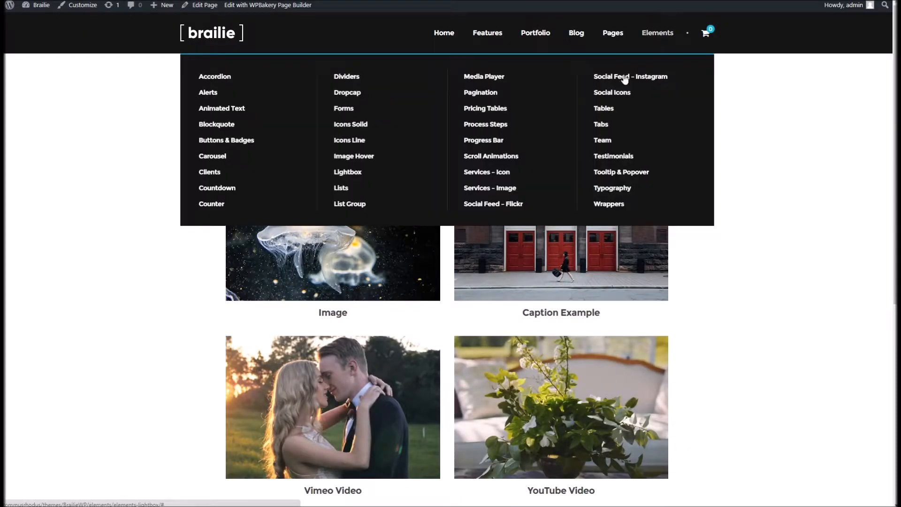
{"action": "left_click", "coordinate": [493, 109]}
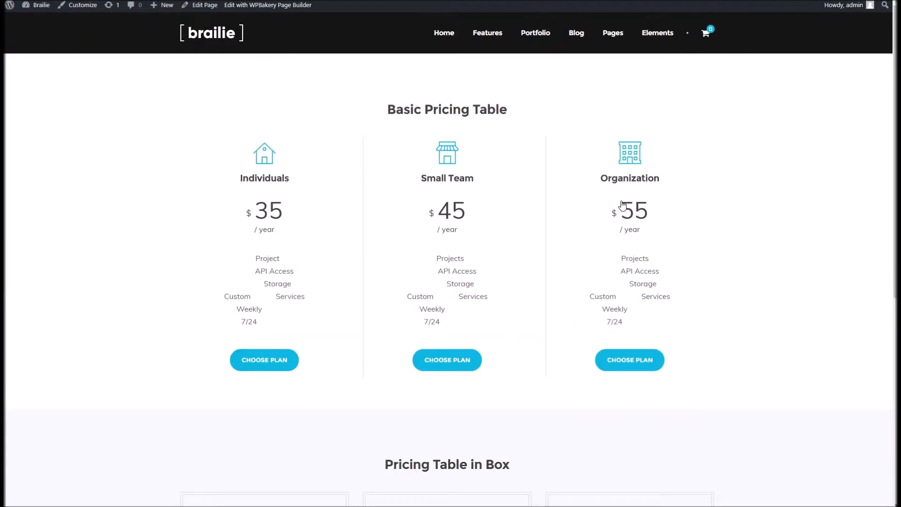
{"action": "scroll", "coordinate": [623, 206], "scroll_direction": "down", "scroll_amount": 7}
{"action": "scroll", "coordinate": [397, 190], "scroll_direction": "up", "scroll_amount": 7}
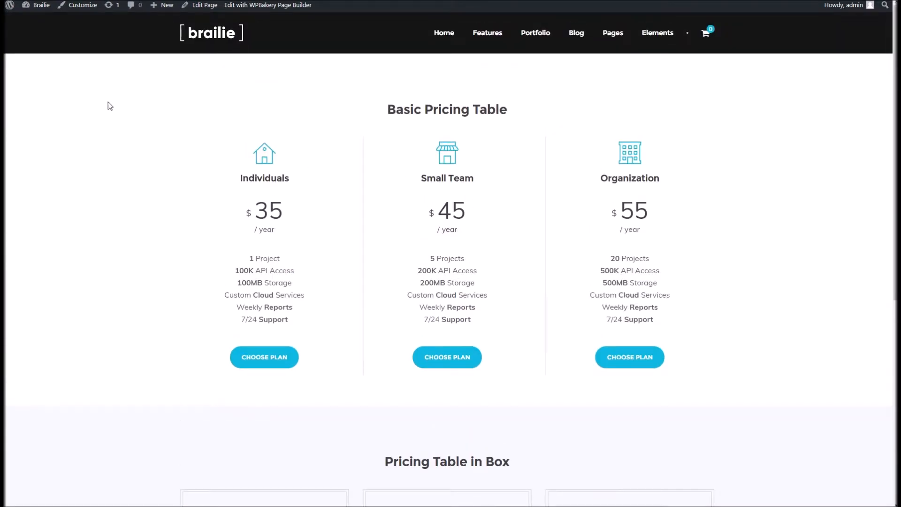
{"action": "left_click", "coordinate": [203, 6]}
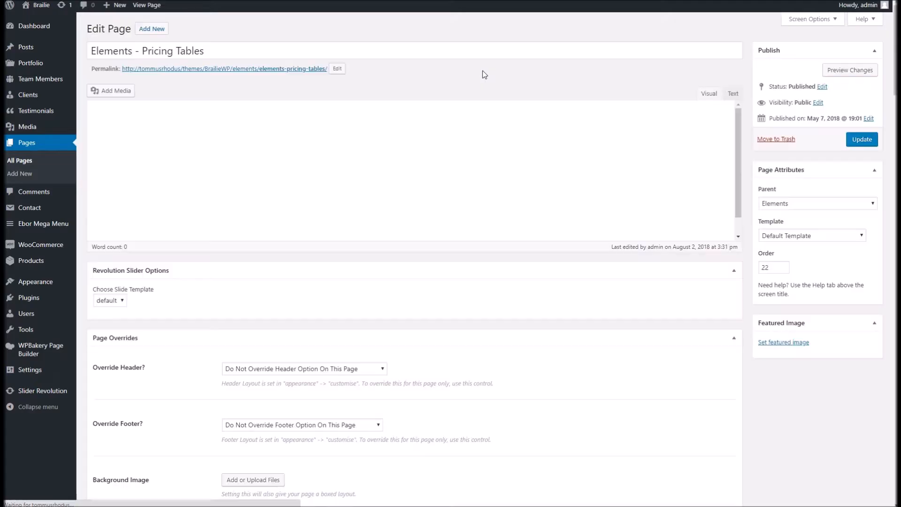
- Review the text, price, icon and display type options in the Small Team pricing table's settings and close them without saving
{"action": "scroll", "coordinate": [452, 197], "scroll_direction": "down", "scroll_amount": 3}
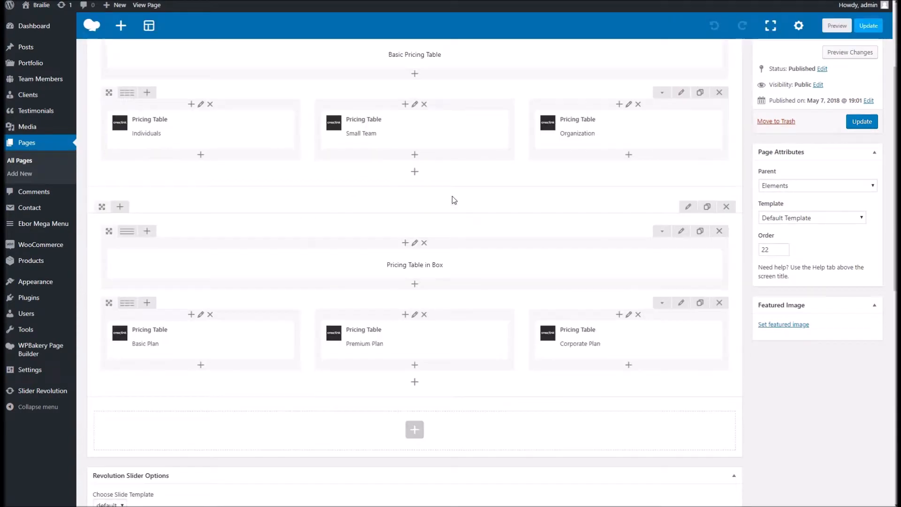
{"action": "left_click", "coordinate": [428, 131]}
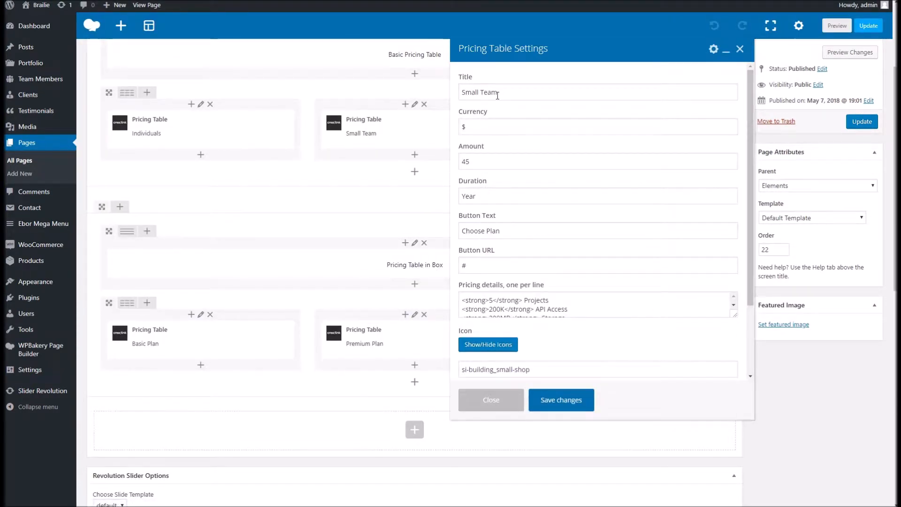
{"action": "left_click_drag", "start_coordinate": [497, 93], "coordinate": [465, 92]}
{"action": "left_click", "coordinate": [502, 127]}
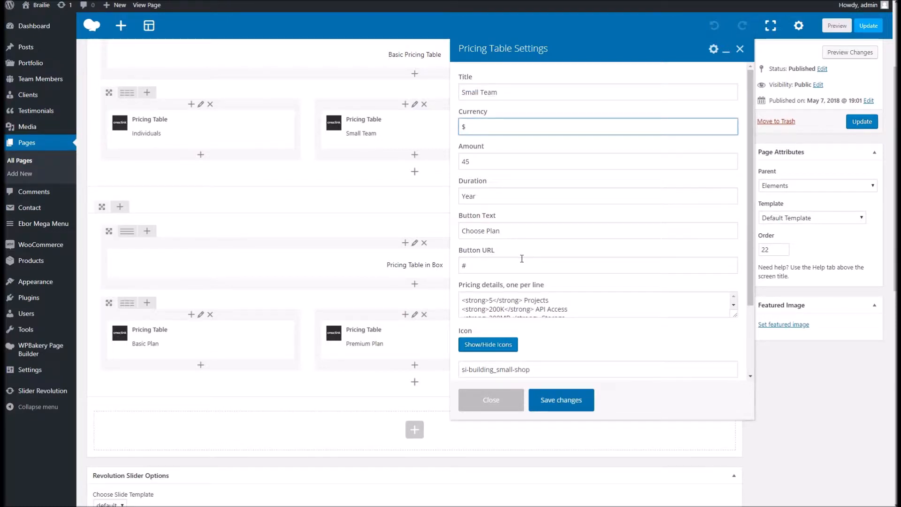
{"action": "scroll", "coordinate": [523, 259], "scroll_direction": "down", "scroll_amount": 5}
{"action": "left_click", "coordinate": [502, 313]}
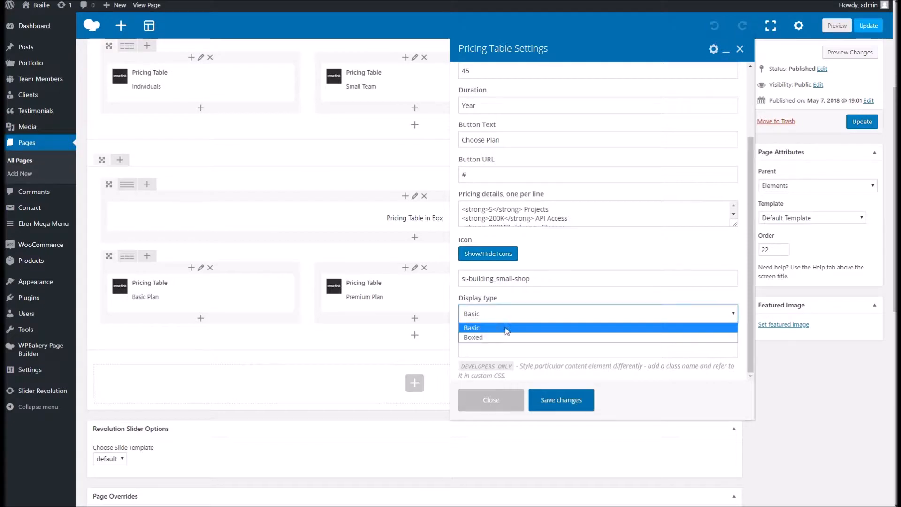
{"action": "left_click", "coordinate": [500, 314]}
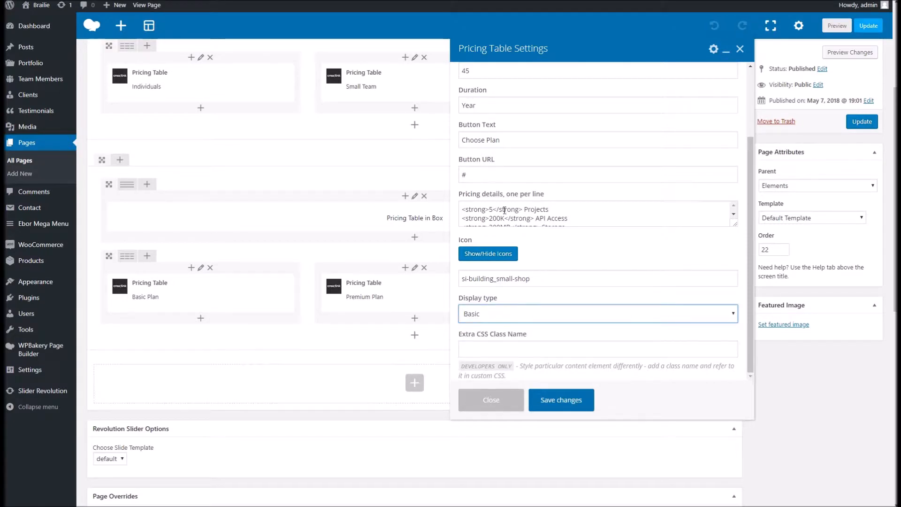
{"action": "scroll", "coordinate": [543, 216], "scroll_direction": "up", "scroll_amount": 1}
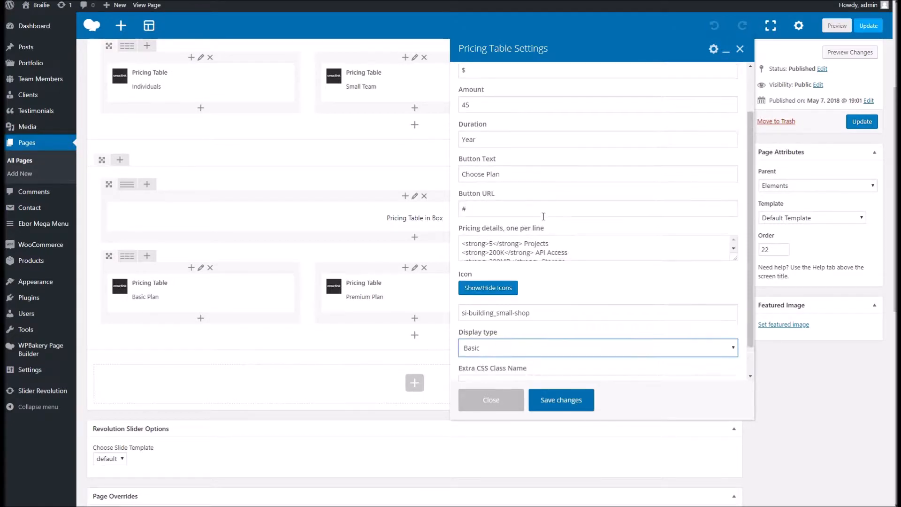
{"action": "left_click", "coordinate": [490, 400]}
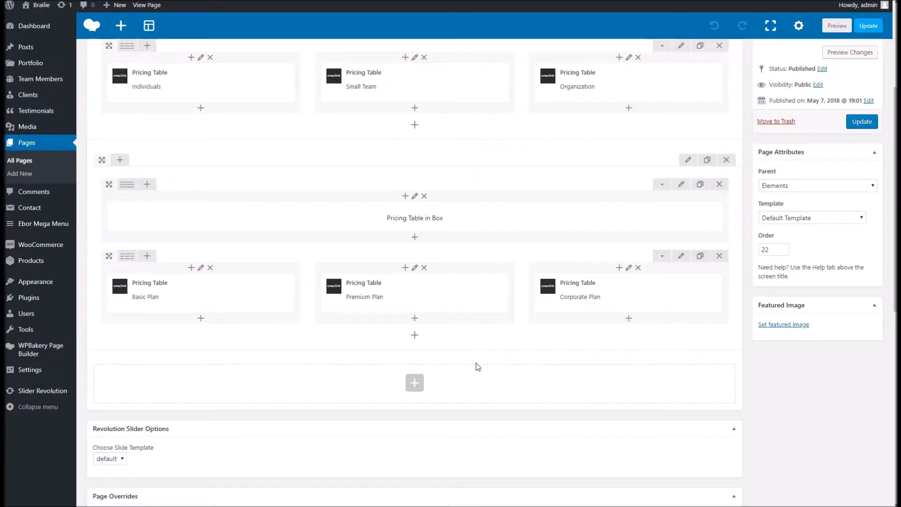
- Add a section below the existing pricing tables containing a row split into two equal columns
{"action": "left_click", "coordinate": [414, 381]}
{"action": "left_click", "coordinate": [519, 112]}
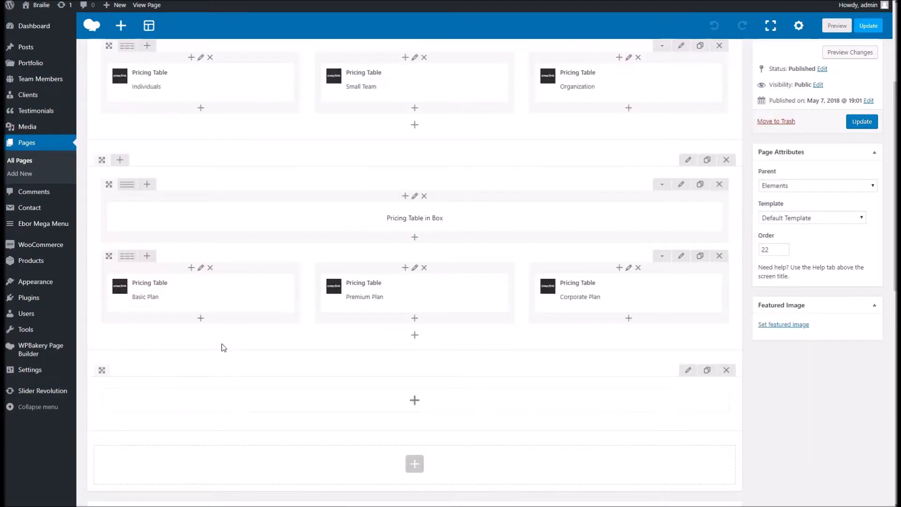
{"action": "left_click", "coordinate": [414, 400]}
{"action": "left_click", "coordinate": [150, 109]}
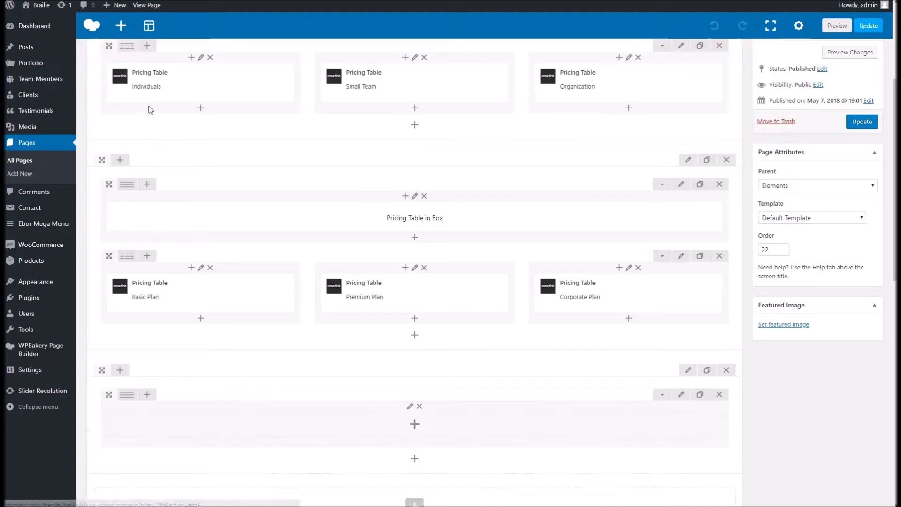
{"action": "mouse_move", "coordinate": [138, 395]}
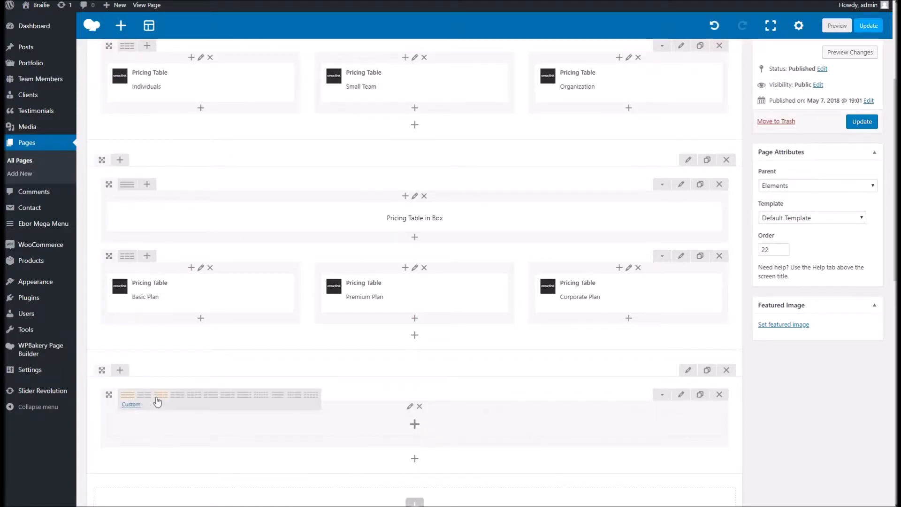
{"action": "left_click", "coordinate": [145, 397]}
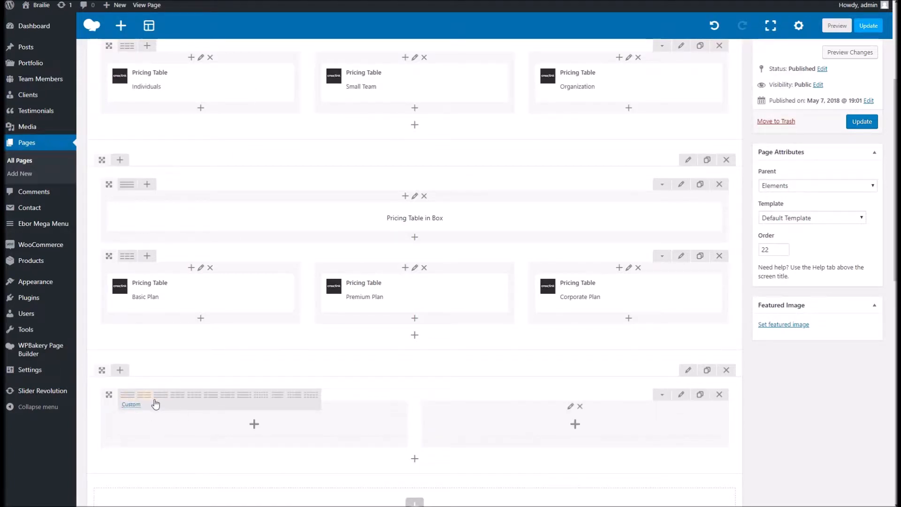
- Split the new section's row into three equal columns and add a Pricing Table element to the first column
{"action": "left_click", "coordinate": [177, 395]}
{"action": "left_click", "coordinate": [242, 432]}
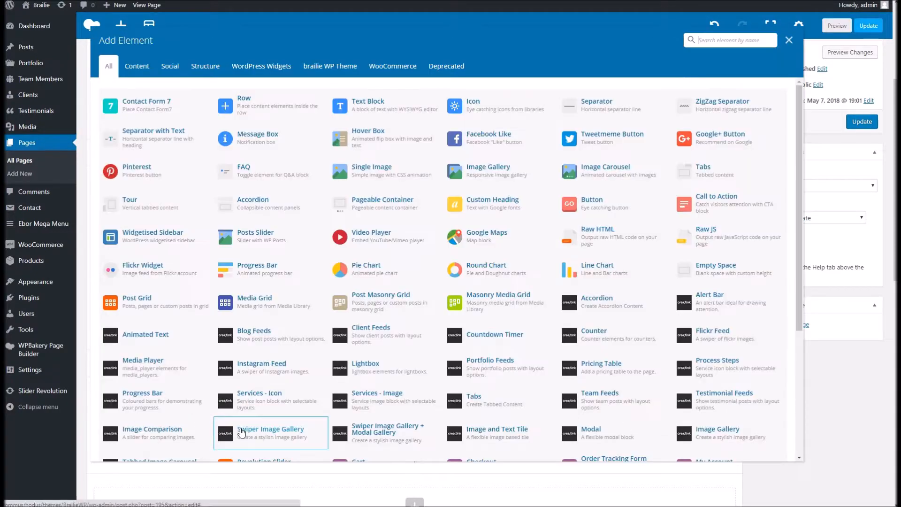
{"action": "left_click", "coordinate": [627, 371]}
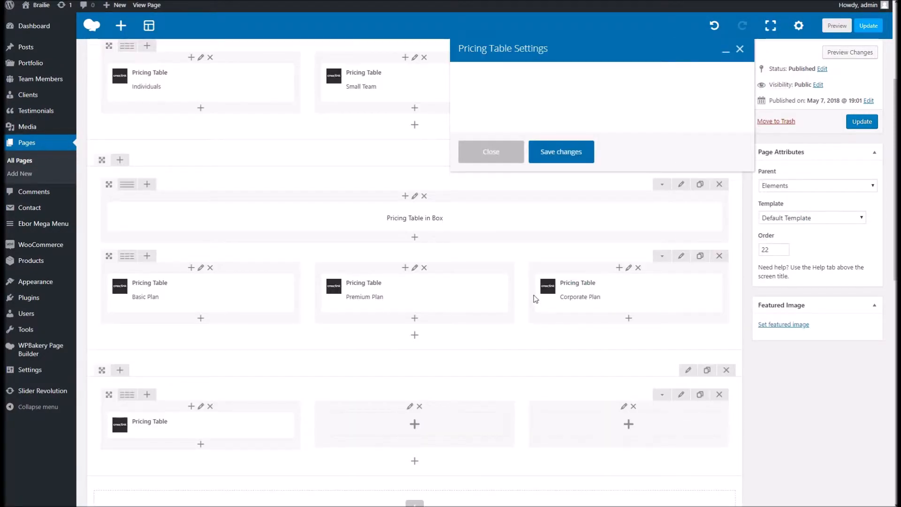
- Give the pricing table the title Pricing One, the currency £ and the amount 30
{"action": "left_click", "coordinate": [487, 91]}
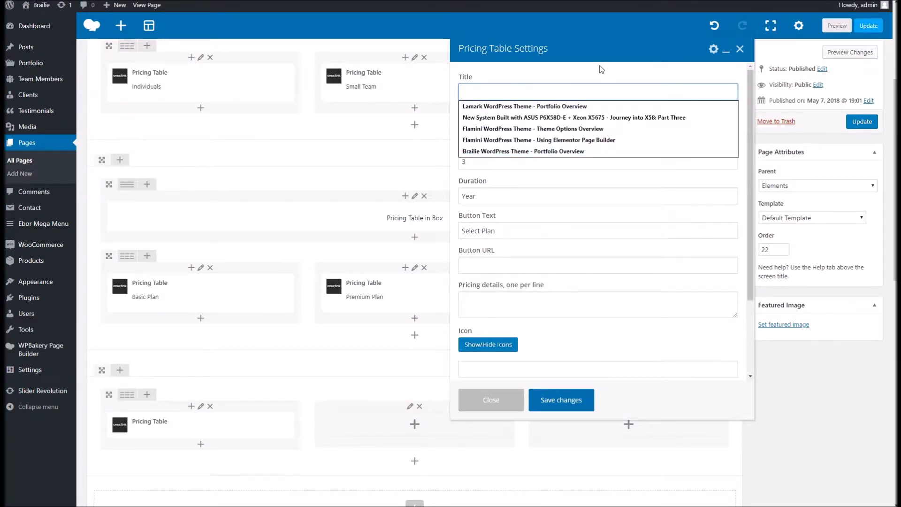
{"action": "key", "text": "Escape"}
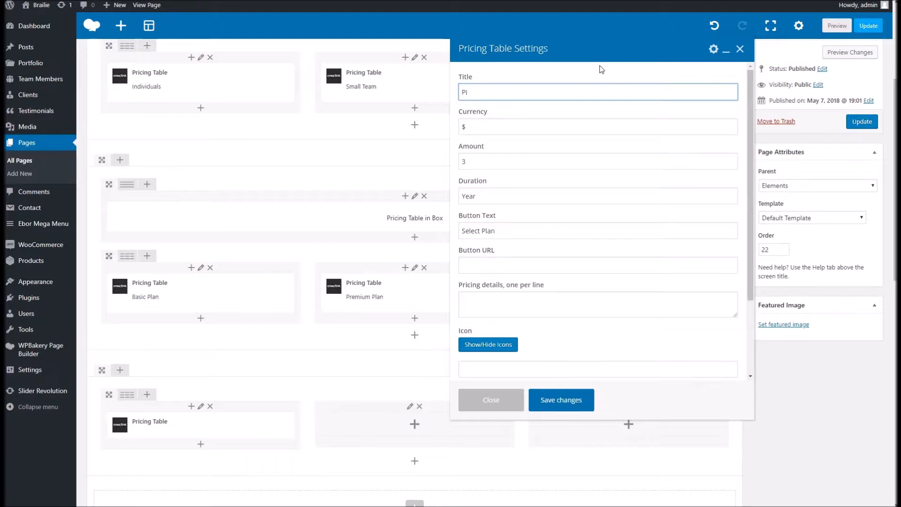
{"action": "type", "text": "One"}
{"action": "key", "text": "Tab"}
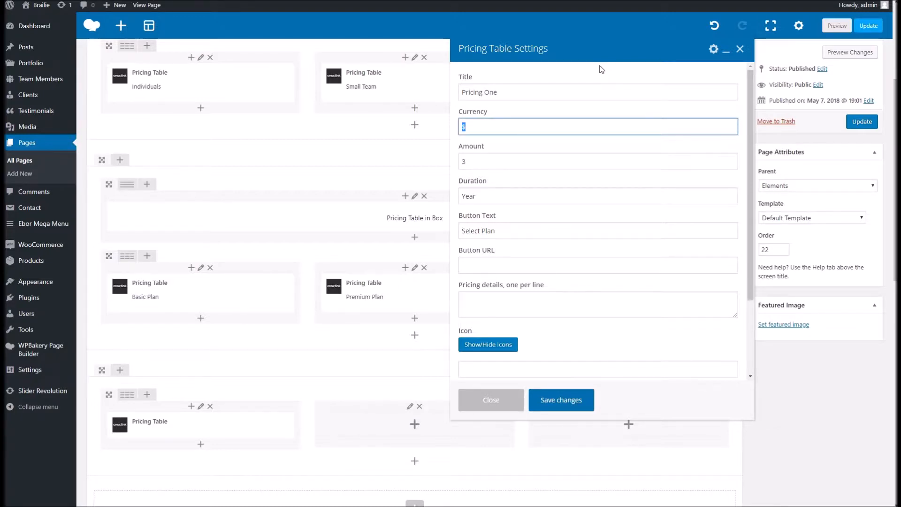
{"action": "key", "text": "Tab"}
{"action": "key", "text": "Tab"}
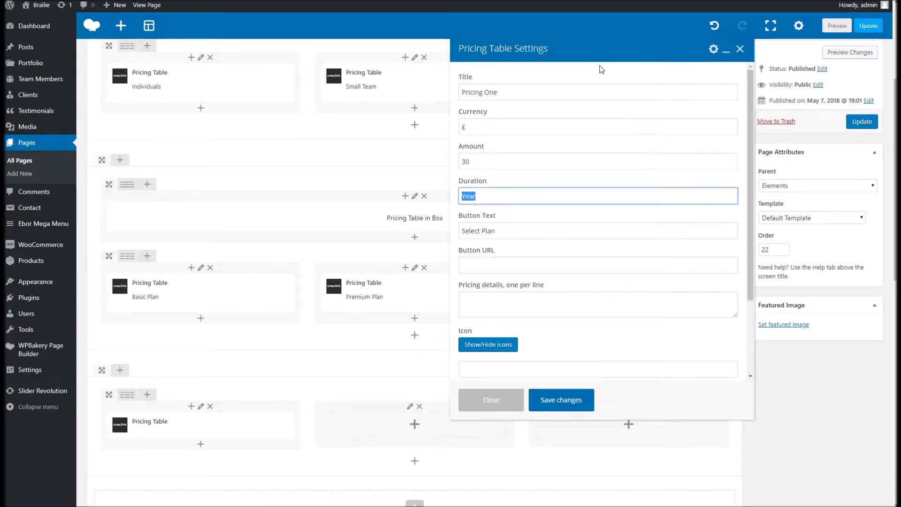
- Set the pricing table's duration to Month and its button URL to #
{"action": "type", "text": "Month"}
{"action": "key", "text": "Tab"}
{"action": "key", "text": "Tab"}
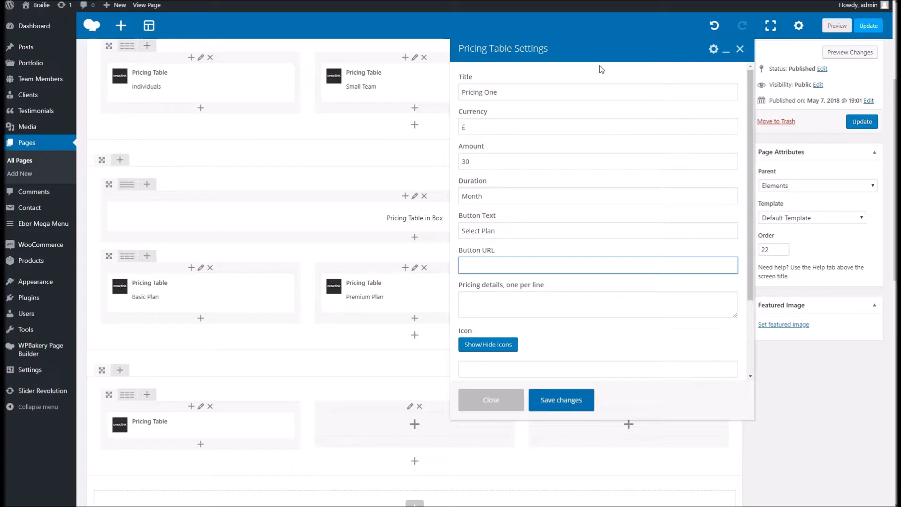
{"action": "key", "text": "Tab"}
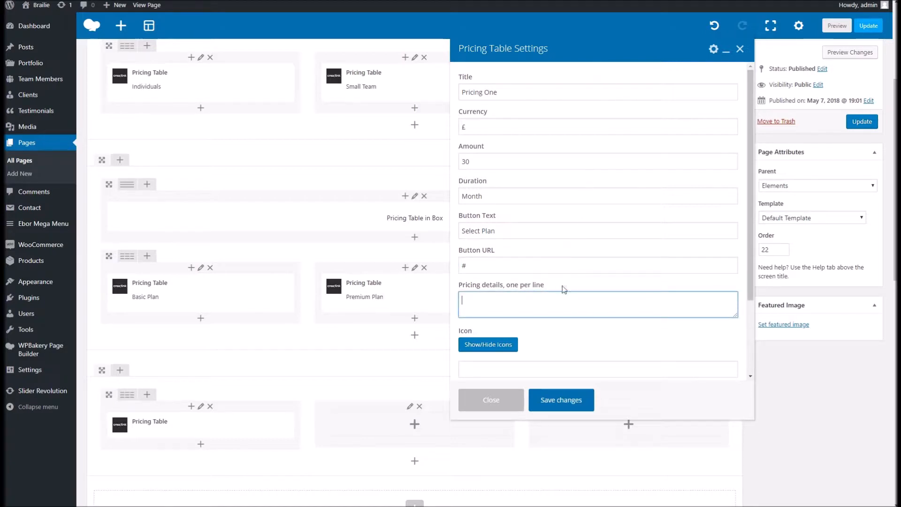
- Enter the pricing details one, two, three and four on separate lines
{"action": "scroll", "coordinate": [579, 310], "scroll_direction": "down", "scroll_amount": 1}
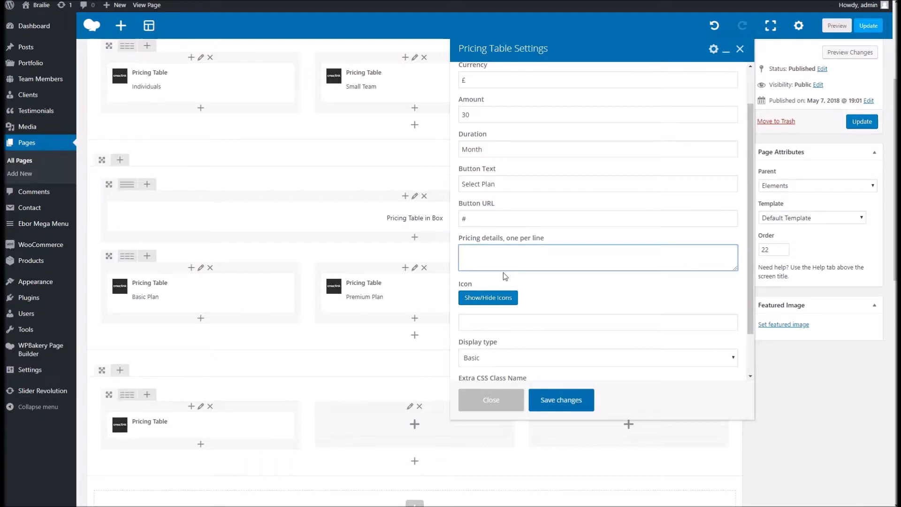
{"action": "type", "text": "one"}
{"action": "key", "text": "Return"}
{"action": "type", "text": "two"}
{"action": "key", "text": "Return"}
{"action": "type", "text": "three"}
{"action": "key", "text": "Return"}
{"action": "type", "text": "four"}
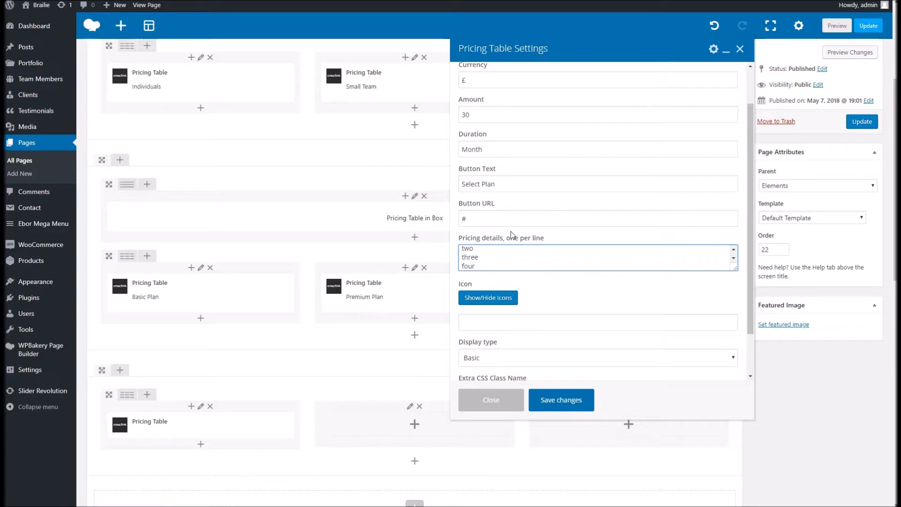
{"action": "scroll", "coordinate": [537, 258], "scroll_direction": "down", "scroll_amount": 1}
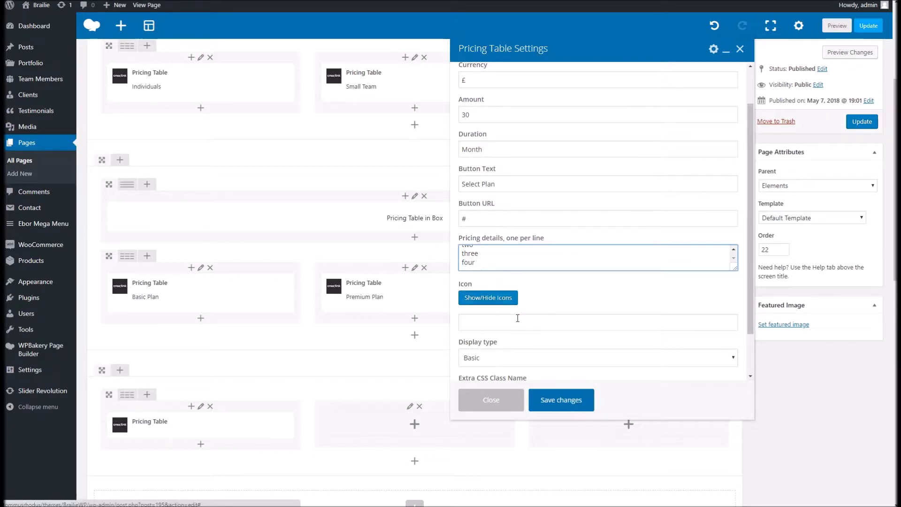
- Choose the serving plate icon for the Pricing One table and save its settings
{"action": "left_click", "coordinate": [491, 297]}
{"action": "scroll", "coordinate": [498, 296], "scroll_direction": "down", "scroll_amount": 4}
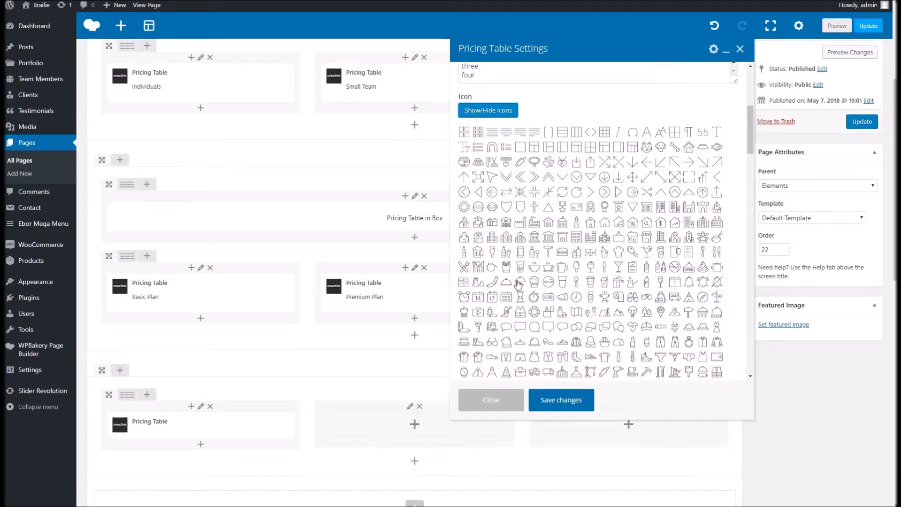
{"action": "left_click", "coordinate": [561, 400]}
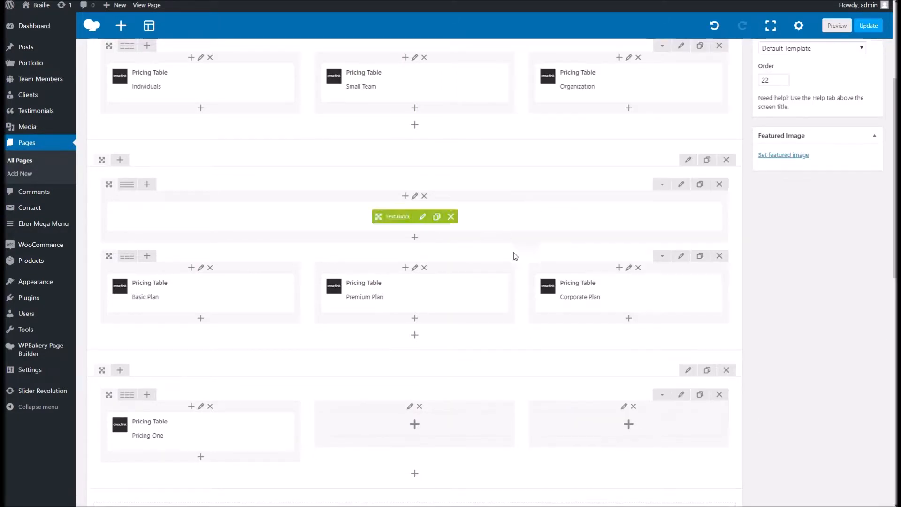
- Reopen the Pricing One table's settings, choose the Basic display type and save
{"action": "scroll", "coordinate": [368, 396], "scroll_direction": "down", "scroll_amount": 3}
{"action": "left_click", "coordinate": [212, 291]}
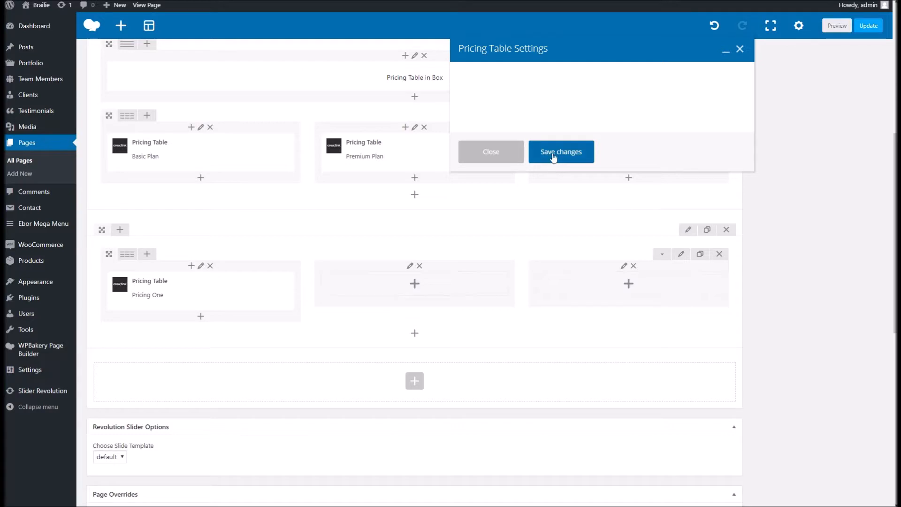
{"action": "scroll", "coordinate": [544, 178], "scroll_direction": "down", "scroll_amount": 3}
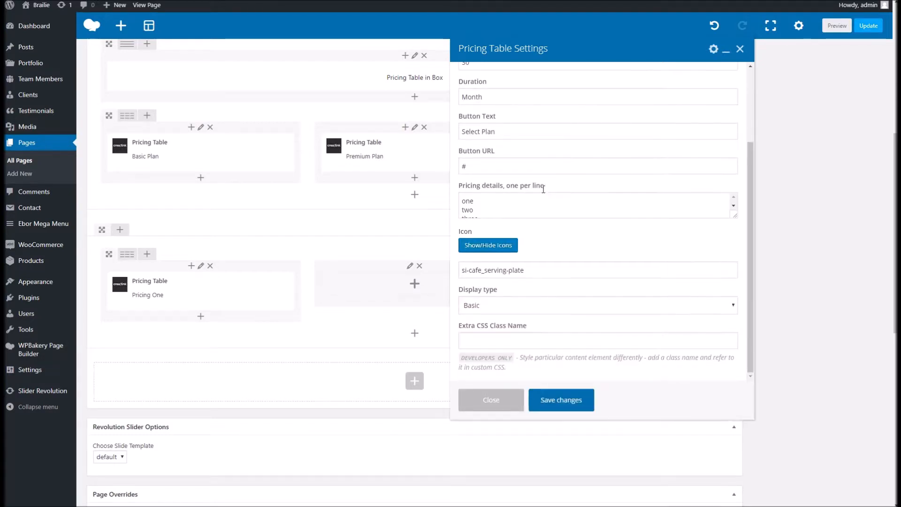
{"action": "left_click", "coordinate": [499, 309]}
{"action": "left_click", "coordinate": [498, 320]}
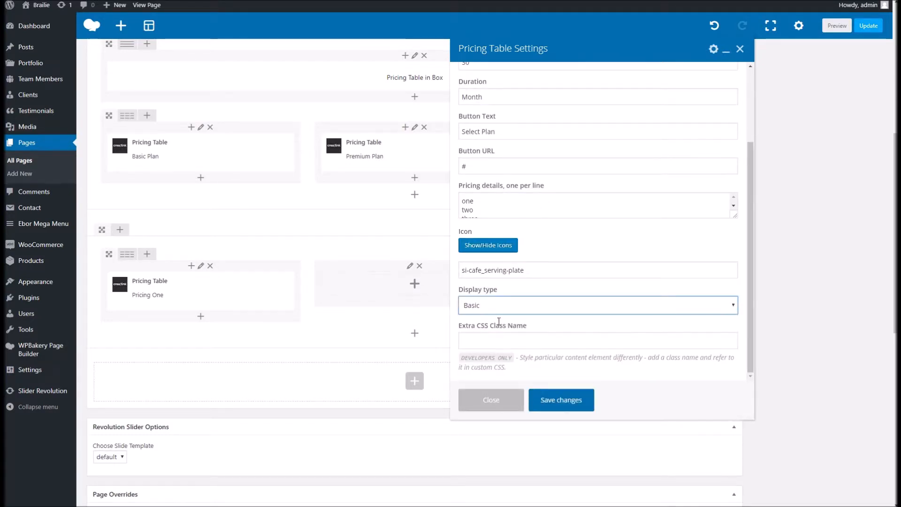
{"action": "left_click", "coordinate": [562, 400]}
- Place a copy of the Pricing One table in the middle column and retitle the copy Pricing Two
{"action": "left_click_drag", "start_coordinate": [164, 291], "coordinate": [408, 287]}
{"action": "left_click", "coordinate": [428, 299]}
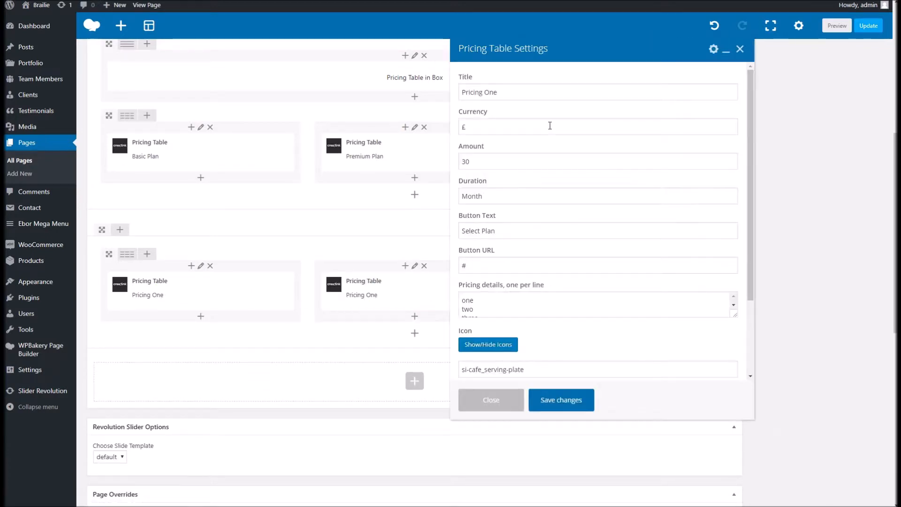
{"action": "double_click", "coordinate": [507, 90]}
{"action": "key", "text": "BackSpace"}
{"action": "type", "text": "Two"}
- Set the Pricing Two table's display type to Boxed and save its settings
{"action": "scroll", "coordinate": [568, 199], "scroll_direction": "down", "scroll_amount": 3}
{"action": "left_click", "coordinate": [514, 307]}
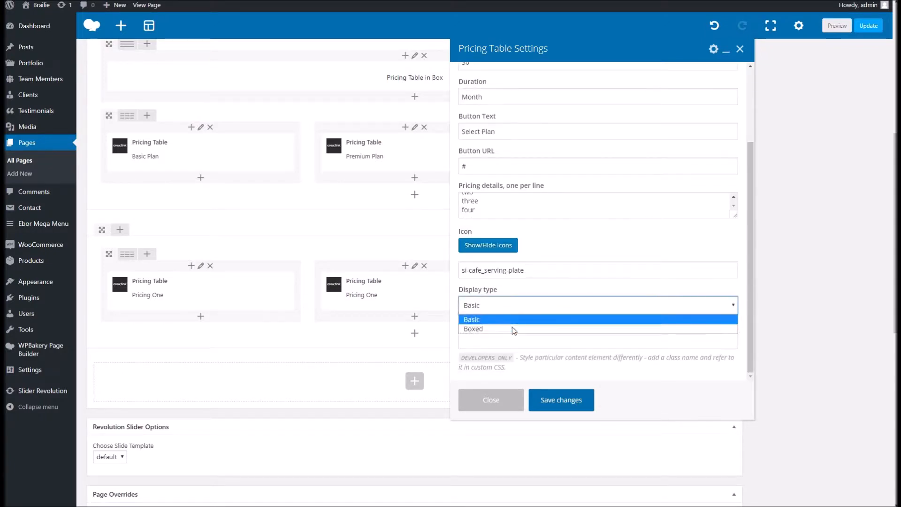
{"action": "left_click", "coordinate": [513, 328]}
{"action": "left_click", "coordinate": [559, 399]}
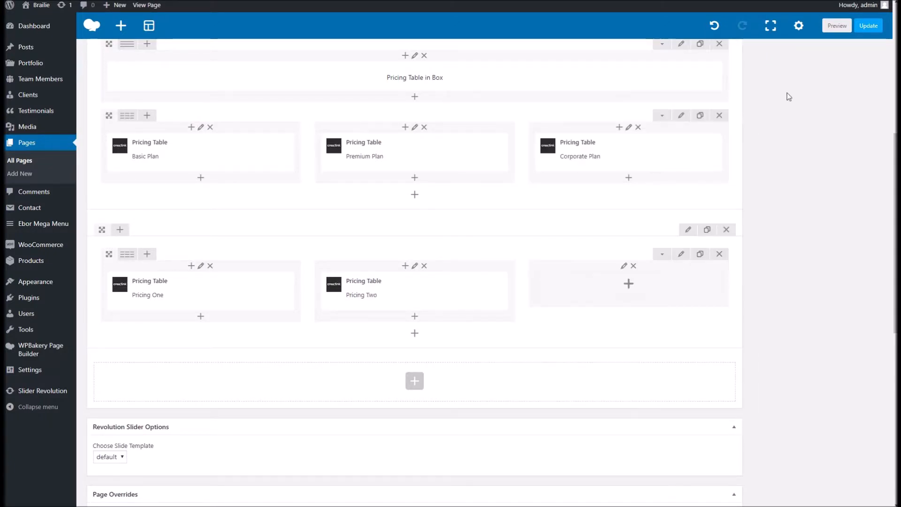
- Update the page and compare the new Pricing One and Pricing Two tables on the live page
{"action": "left_click", "coordinate": [859, 27]}
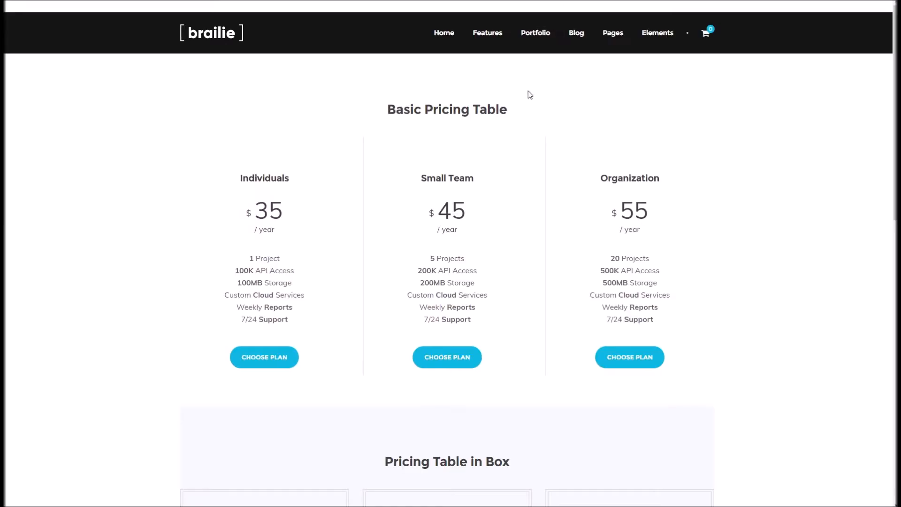
{"action": "scroll", "coordinate": [225, 230], "scroll_direction": "down", "scroll_amount": 10}
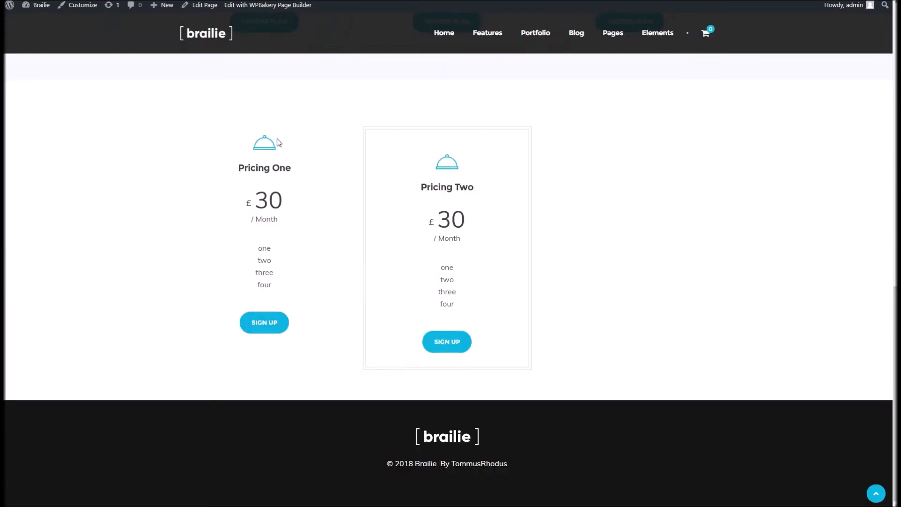
{"action": "left_click_drag", "start_coordinate": [263, 146], "coordinate": [300, 281]}
{"action": "left_click", "coordinate": [457, 247]}
{"action": "left_click_drag", "start_coordinate": [436, 253], "coordinate": [432, 306]}
{"action": "left_click", "coordinate": [445, 269]}
- Visit the site's Process Steps elements page and look over its arrow and line layouts
{"action": "scroll", "coordinate": [131, 107], "scroll_direction": "up", "scroll_amount": 8}
{"action": "mouse_move", "coordinate": [569, 50]}
{"action": "mouse_move", "coordinate": [675, 43]}
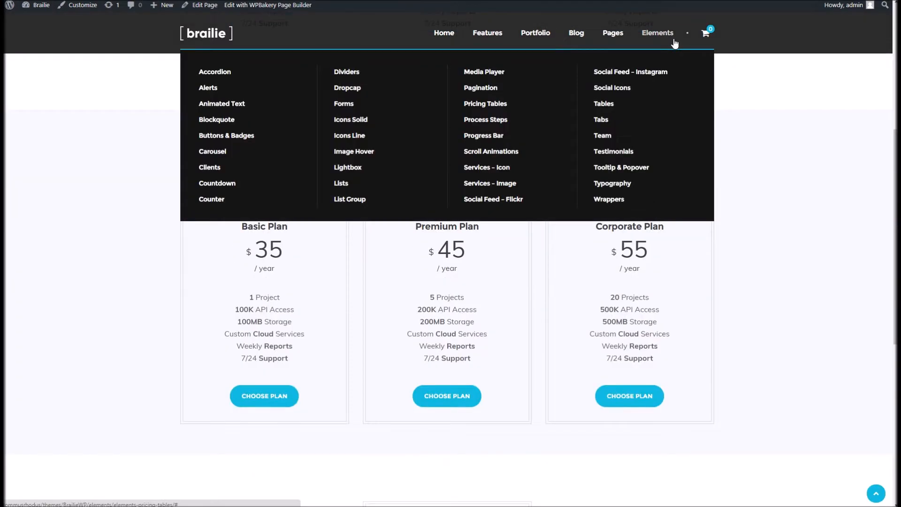
{"action": "left_click", "coordinate": [494, 123]}
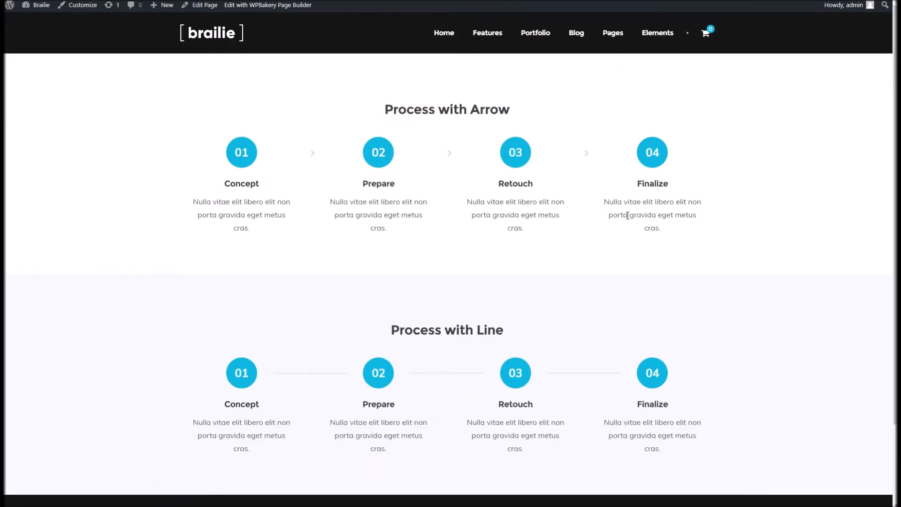
{"action": "scroll", "coordinate": [404, 283], "scroll_direction": "down", "scroll_amount": 2}
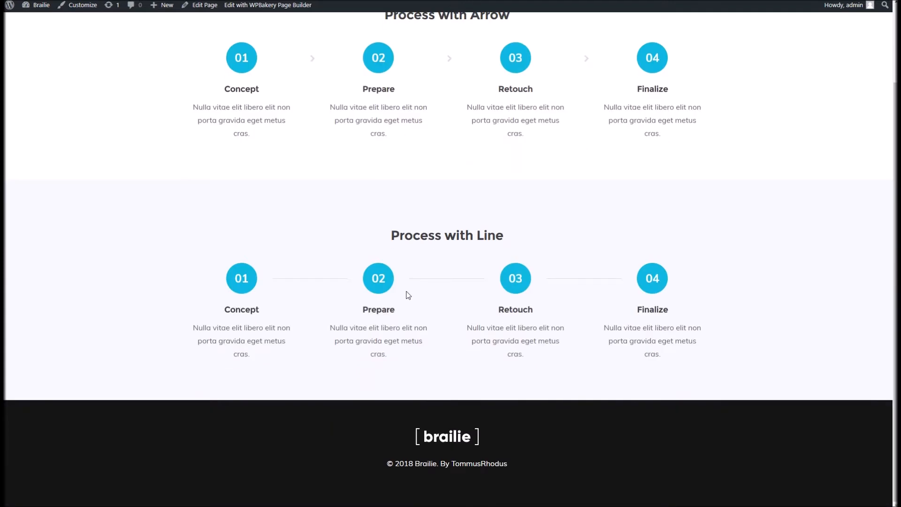
{"action": "scroll", "coordinate": [418, 294], "scroll_direction": "up", "scroll_amount": 2}
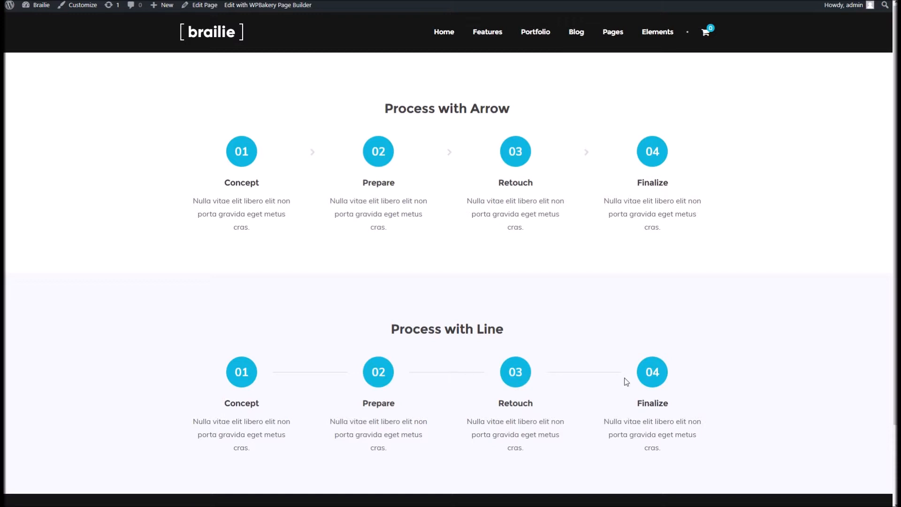
{"action": "scroll", "coordinate": [364, 320], "scroll_direction": "down", "scroll_amount": 2}
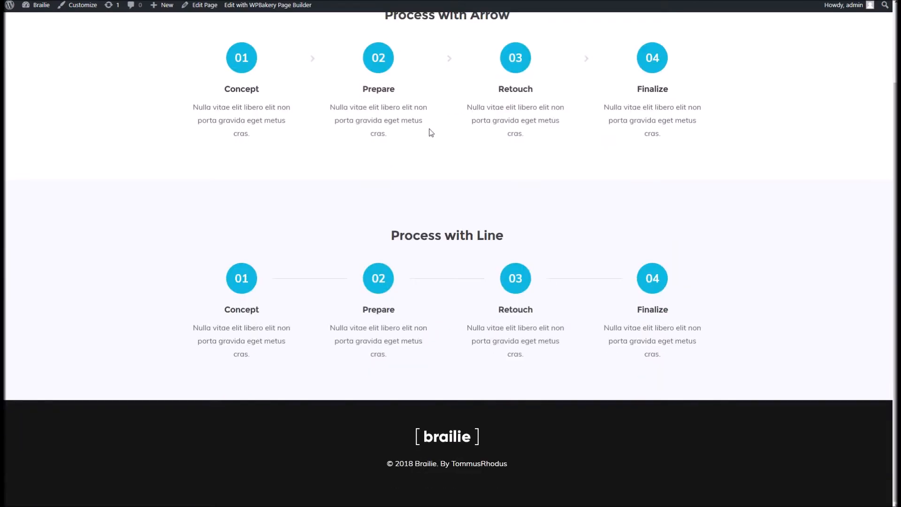
- Open the Process Steps page for editing and add a section below the existing process layouts
{"action": "left_click", "coordinate": [205, 6]}
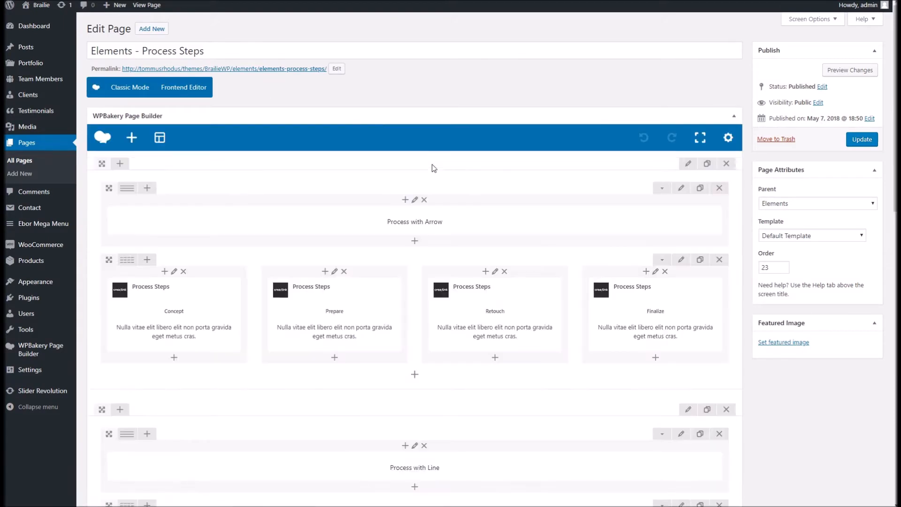
{"action": "scroll", "coordinate": [433, 166], "scroll_direction": "down", "scroll_amount": 5}
{"action": "scroll", "coordinate": [433, 166], "scroll_direction": "up", "scroll_amount": 1}
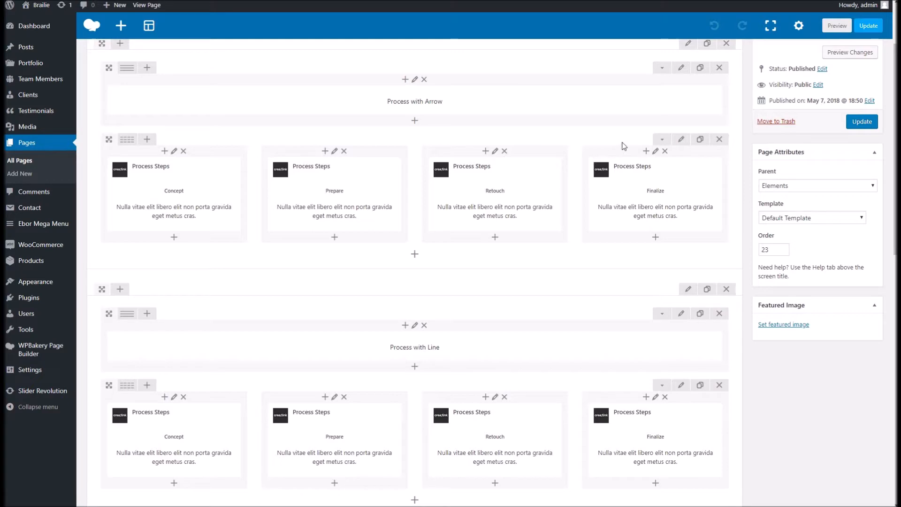
{"action": "scroll", "coordinate": [263, 262], "scroll_direction": "down", "scroll_amount": 5}
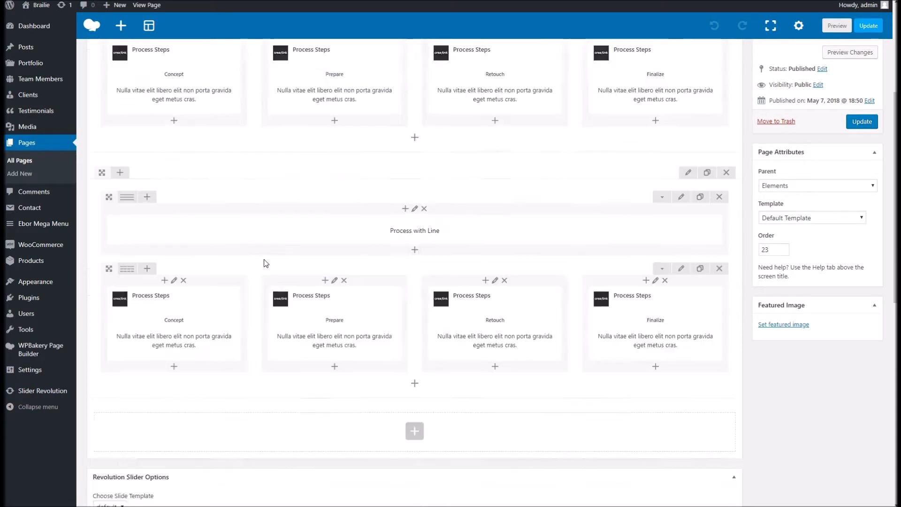
{"action": "left_click", "coordinate": [413, 313]}
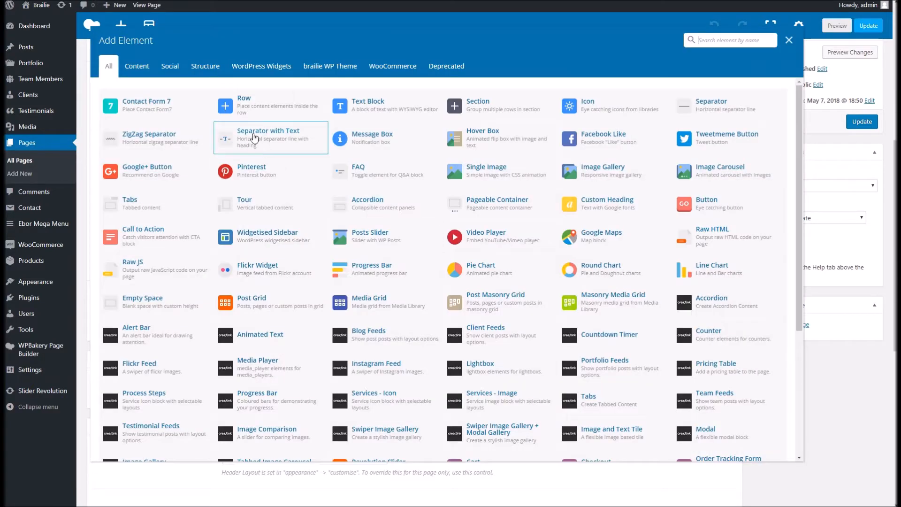
{"action": "left_click", "coordinate": [470, 101]}
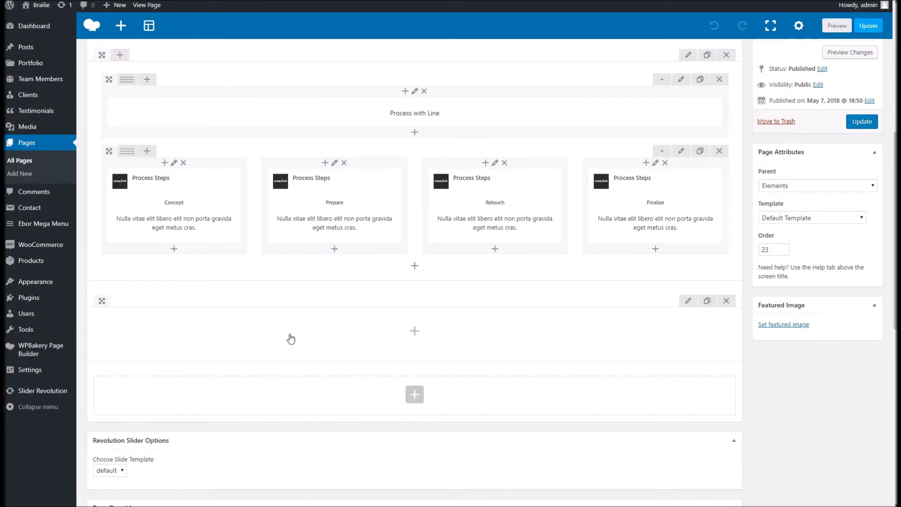
- Add a row to the new section and split it into three equal columns
{"action": "left_click", "coordinate": [380, 325]}
{"action": "left_click", "coordinate": [142, 112]}
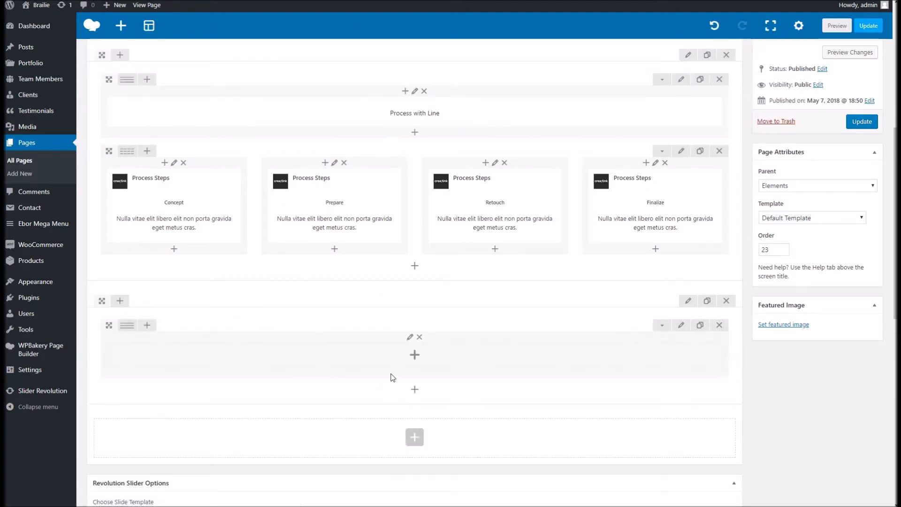
{"action": "mouse_move", "coordinate": [146, 331]}
{"action": "left_click", "coordinate": [177, 325]}
- Add a Process Steps element to the first column and choose Center as its alignment
{"action": "left_click", "coordinate": [173, 362]}
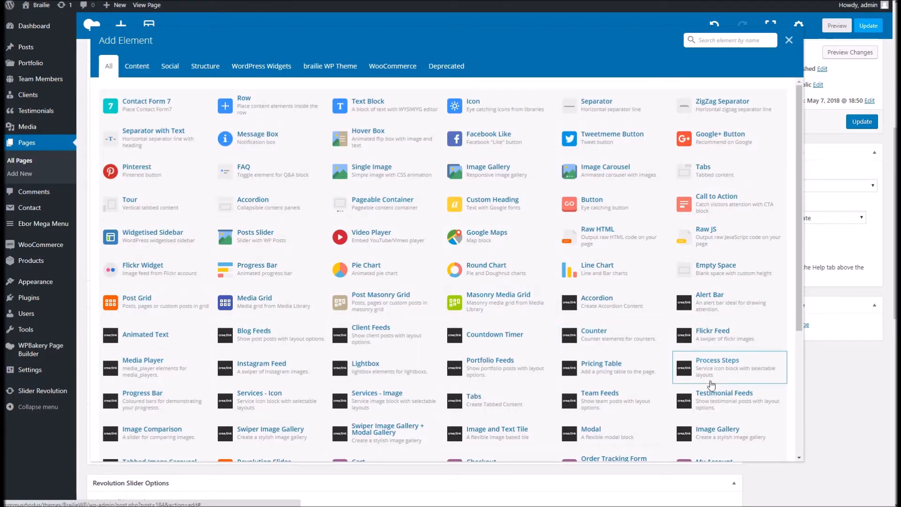
{"action": "scroll", "coordinate": [718, 337], "scroll_direction": "down", "scroll_amount": 1}
{"action": "left_click", "coordinate": [712, 319]}
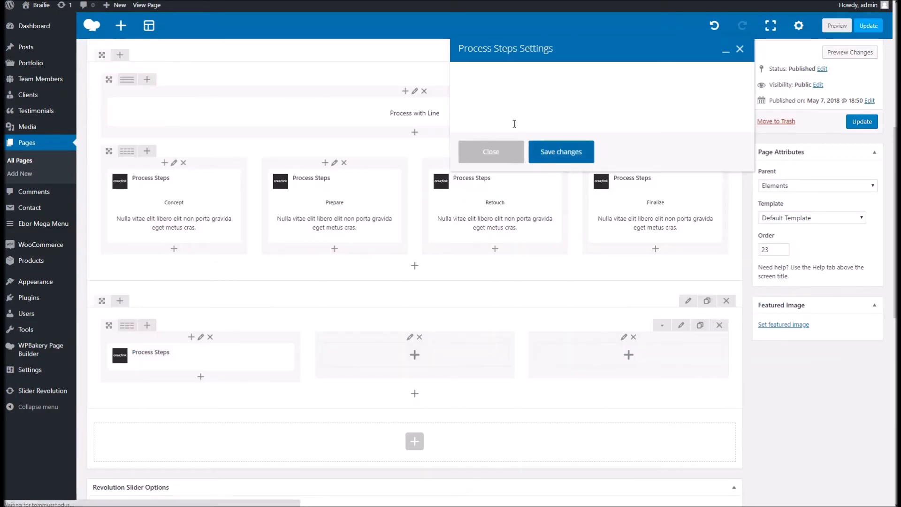
{"action": "left_click", "coordinate": [493, 90]}
{"action": "left_click", "coordinate": [485, 94]}
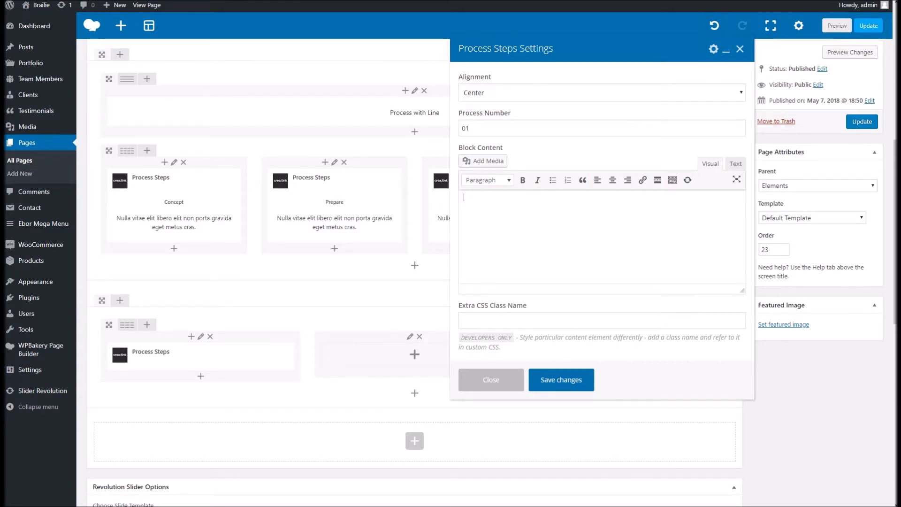
- Fill the first step's block content with "Proactively network exceptional intellectual capital via cross functional e-business. Dynamically fashion highly." and save the element
{"action": "left_click", "coordinate": [698, 1]}
{"action": "left_click_drag", "start_coordinate": [566, 8], "coordinate": [562, 10]}
{"action": "left_click", "coordinate": [577, 87]}
{"action": "left_click", "coordinate": [517, 248]}
{"action": "type", "text": "Proactively network exceptional intellectual capital via cross functional e-business. Dynamically fashion highly."}
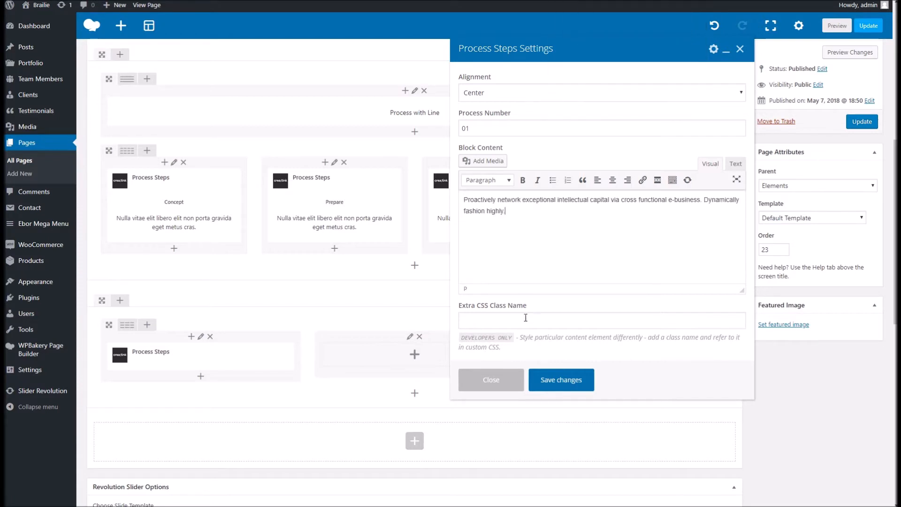
{"action": "left_click", "coordinate": [571, 378]}
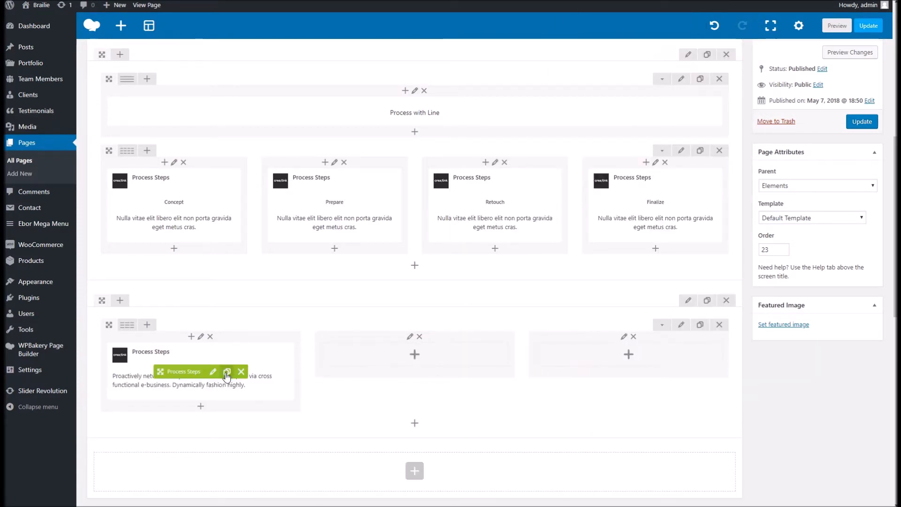
- Duplicate the first Process Steps element into the second column and set the copy's process number to 02
{"action": "left_click", "coordinate": [226, 371]}
{"action": "left_click_drag", "start_coordinate": [187, 439], "coordinate": [430, 382]}
{"action": "left_click", "coordinate": [427, 371]}
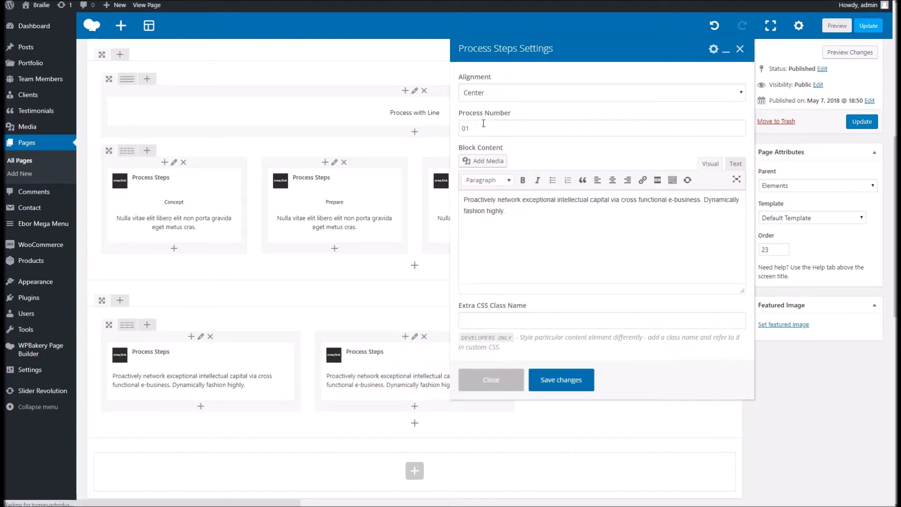
{"action": "left_click", "coordinate": [468, 129]}
{"action": "key", "text": "BackSpace"}
{"action": "type", "text": "2"}
{"action": "left_click", "coordinate": [572, 379]}
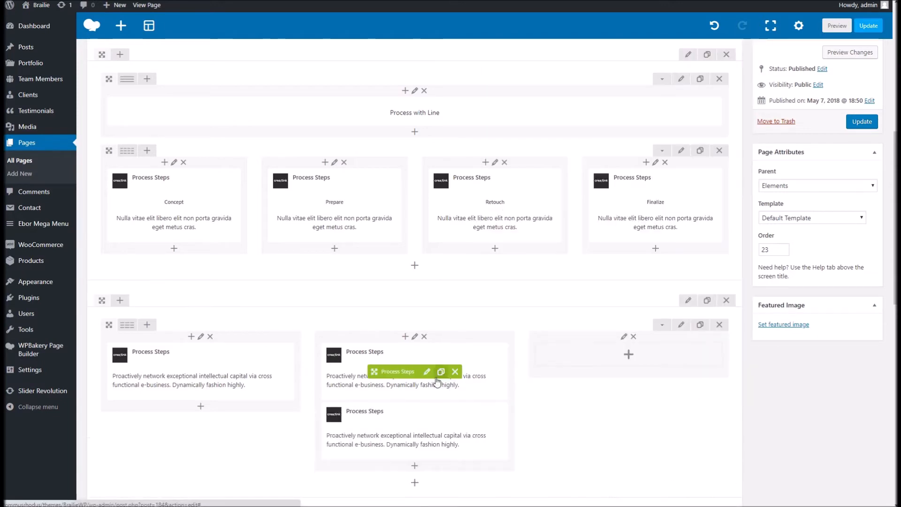
- Move a duplicate of the second Process Steps element into the third column and set its process number to 03
{"action": "left_click_drag", "start_coordinate": [393, 431], "coordinate": [615, 363]}
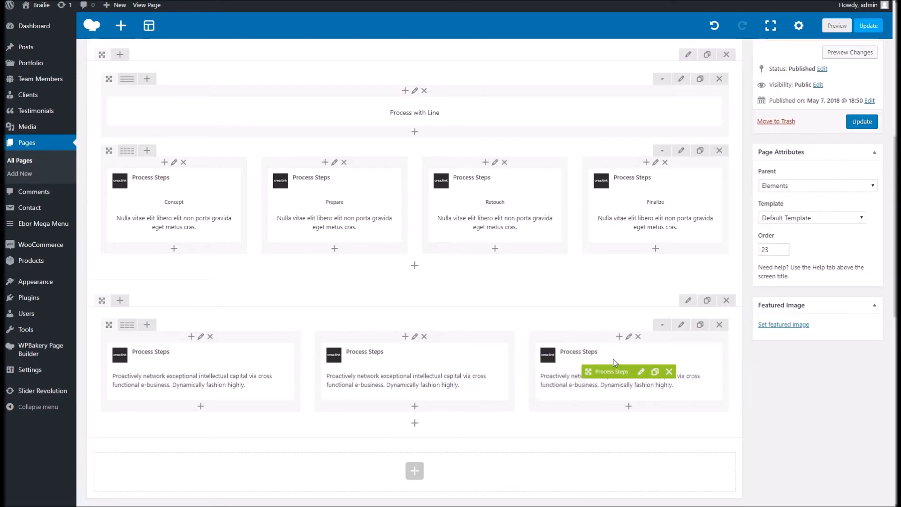
{"action": "left_click", "coordinate": [642, 373]}
{"action": "left_click", "coordinate": [467, 129]}
{"action": "type", "text": "3"}
{"action": "left_click", "coordinate": [572, 379]}
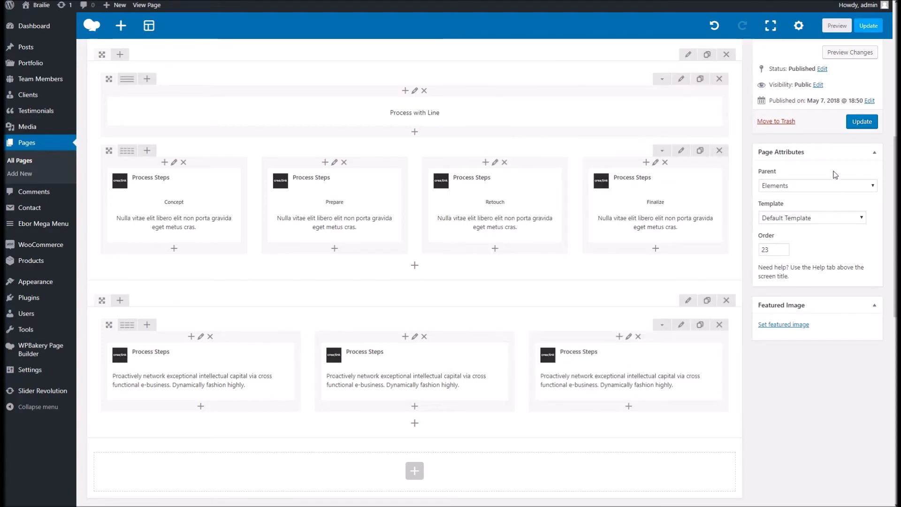
- Update the Process Steps page and view the new three-column section on the live page
{"action": "left_click", "coordinate": [852, 123]}
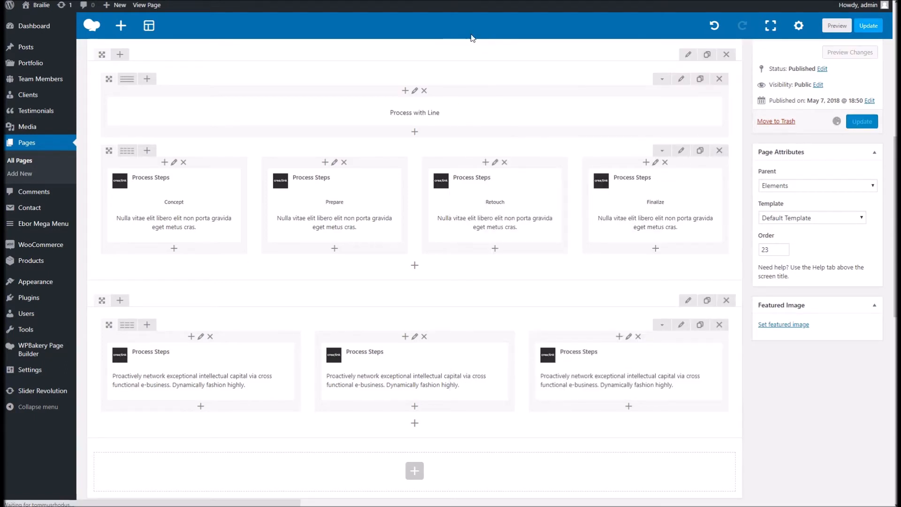
{"action": "left_click", "coordinate": [153, 7]}
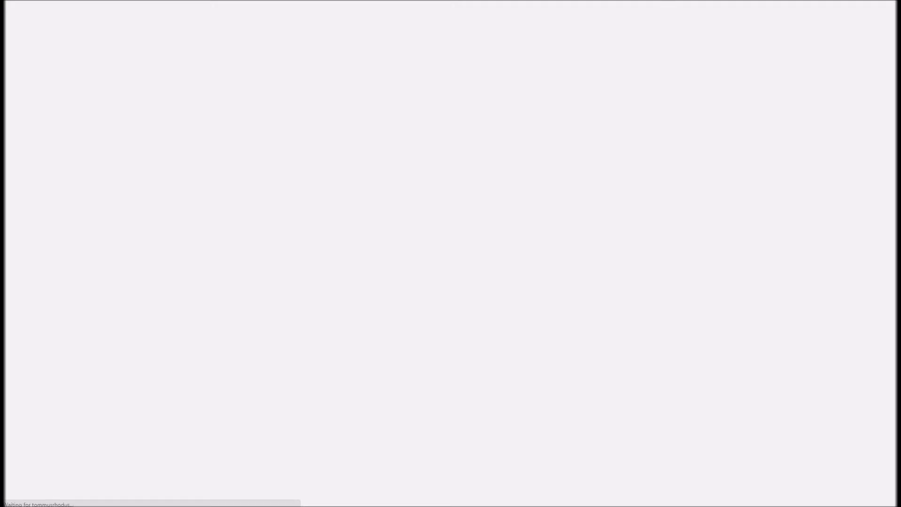
{"action": "scroll", "coordinate": [510, 188], "scroll_direction": "down", "scroll_amount": 5}
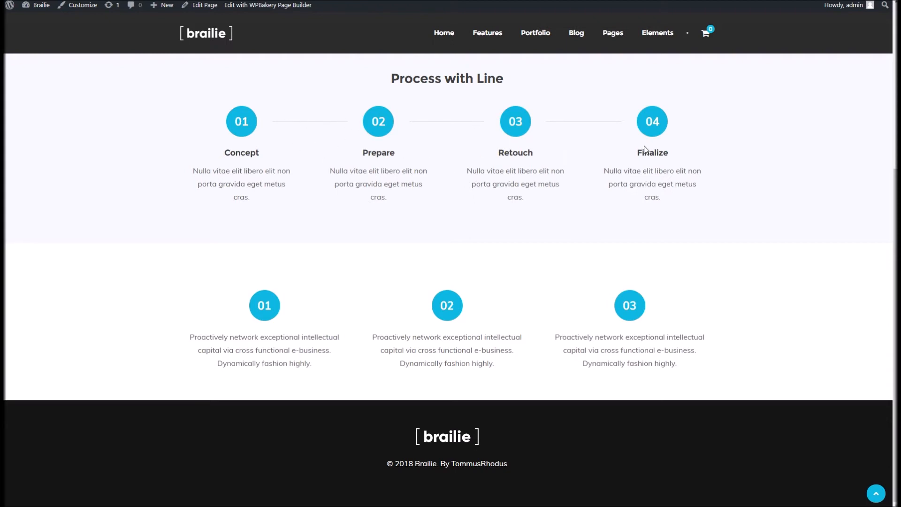
- Copy the extra class name from the row settings of the four-column steps under Process with Arrow in the page editor
{"action": "left_click", "coordinate": [587, 0]}
{"action": "scroll", "coordinate": [604, 206], "scroll_direction": "down", "scroll_amount": 4}
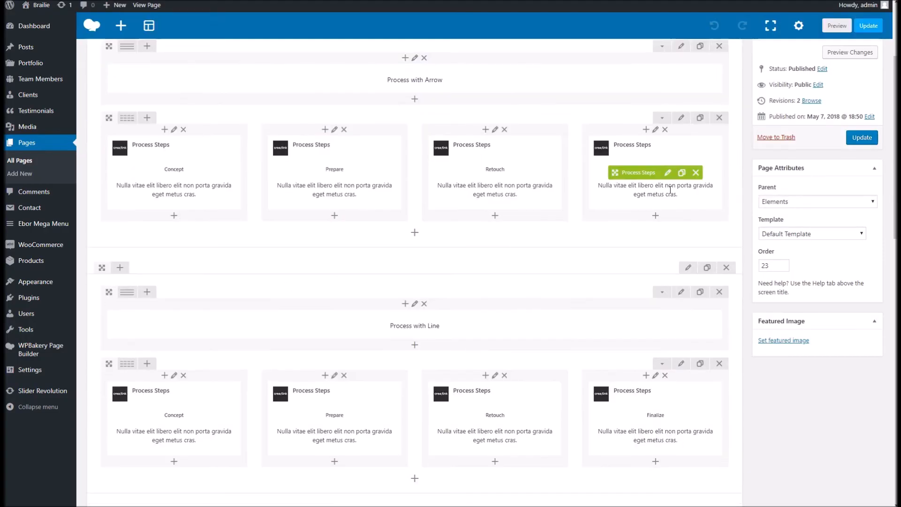
{"action": "left_click", "coordinate": [678, 118]}
{"action": "scroll", "coordinate": [672, 136], "scroll_direction": "down", "scroll_amount": 5}
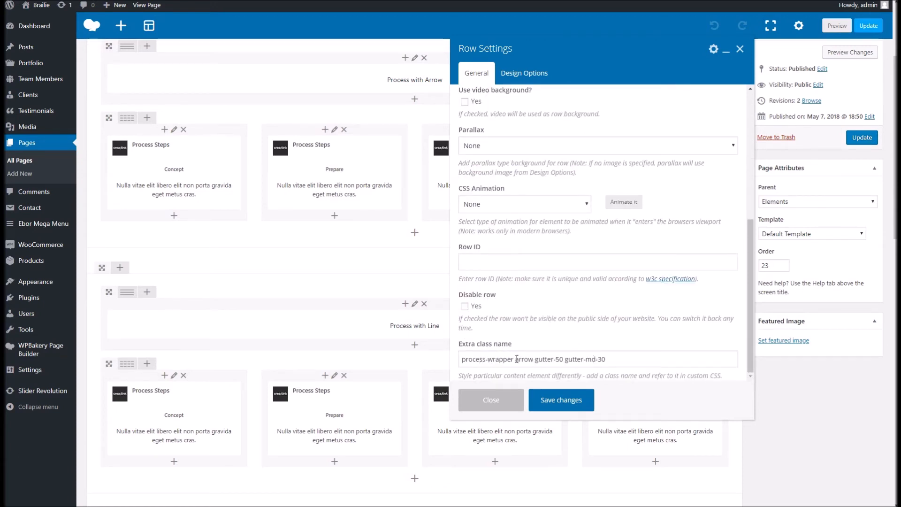
{"action": "left_click_drag", "start_coordinate": [609, 361], "coordinate": [441, 366]}
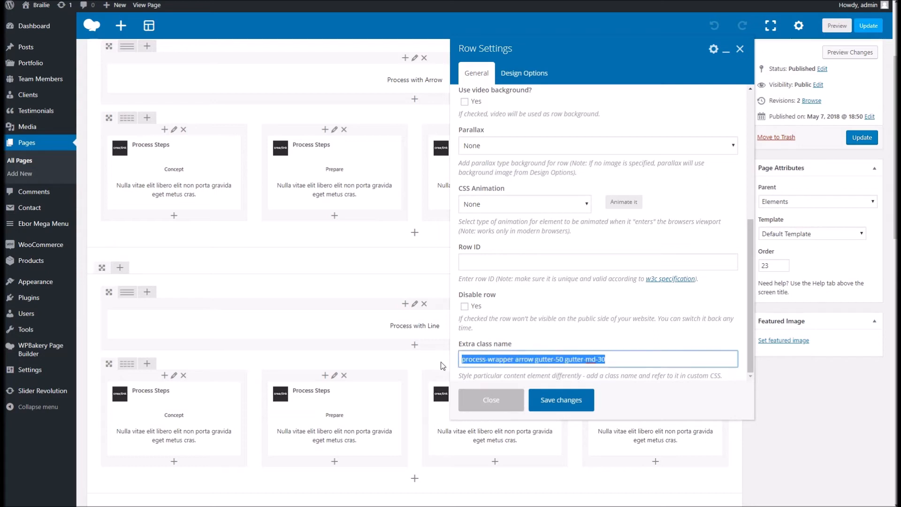
{"action": "left_click", "coordinate": [520, 360]}
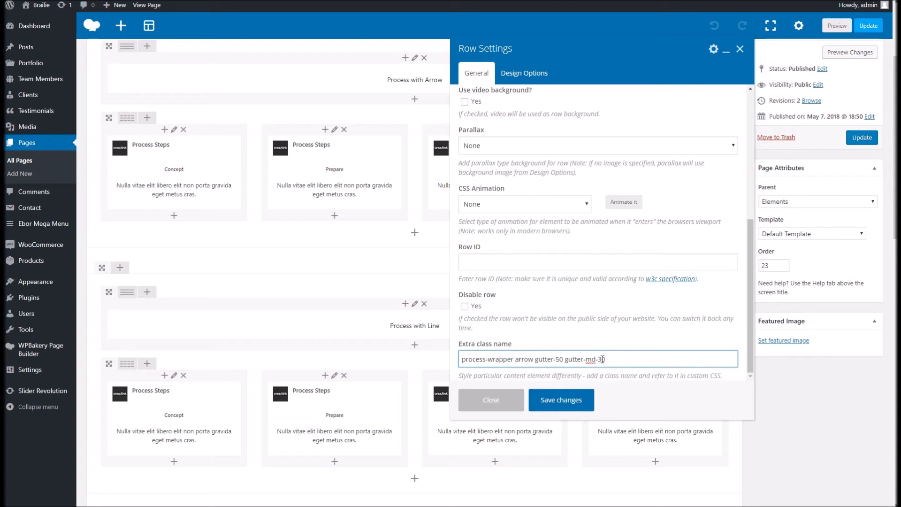
{"action": "left_click_drag", "start_coordinate": [619, 359], "coordinate": [440, 362]}
{"action": "key", "text": "ctrl+c"}
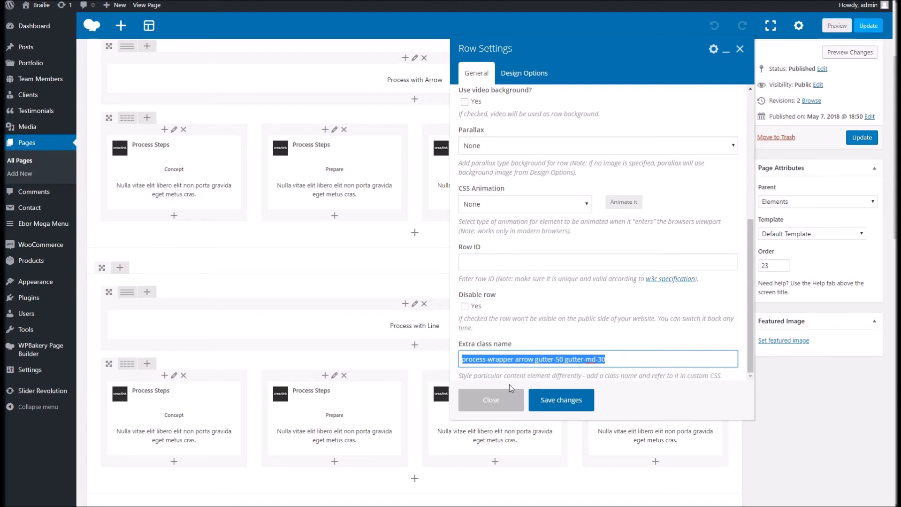
{"action": "left_click", "coordinate": [498, 399]}
- Set the extra class name of the new three-column row to "process-wrapper arrow gutter-50 gutter-md-30" and save the row settings
{"action": "scroll", "coordinate": [543, 348], "scroll_direction": "down", "scroll_amount": 5}
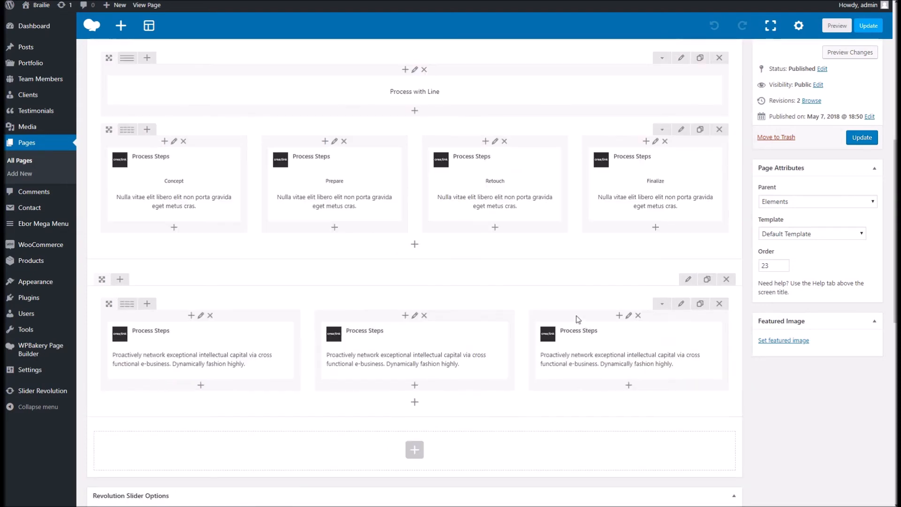
{"action": "left_click", "coordinate": [689, 280]}
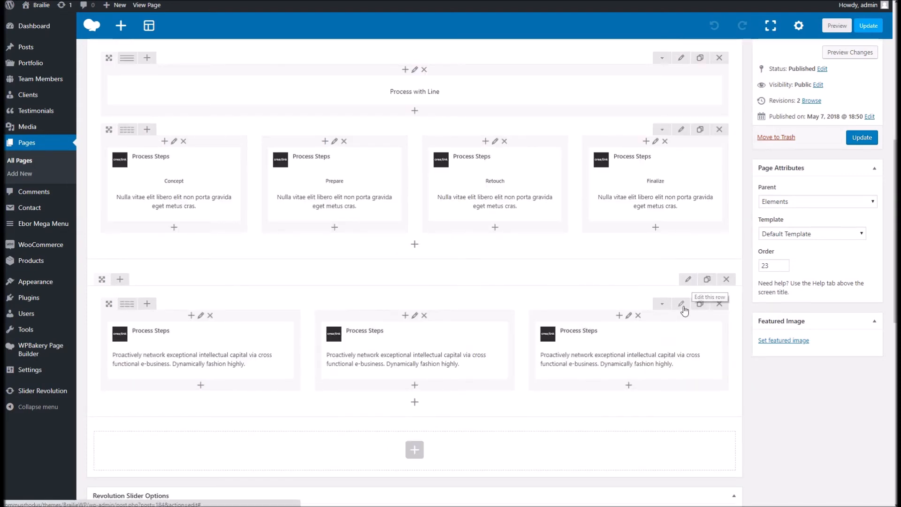
{"action": "scroll", "coordinate": [584, 228], "scroll_direction": "down", "scroll_amount": 5}
{"action": "left_click", "coordinate": [512, 351]}
{"action": "key", "text": "ctrl+v"}
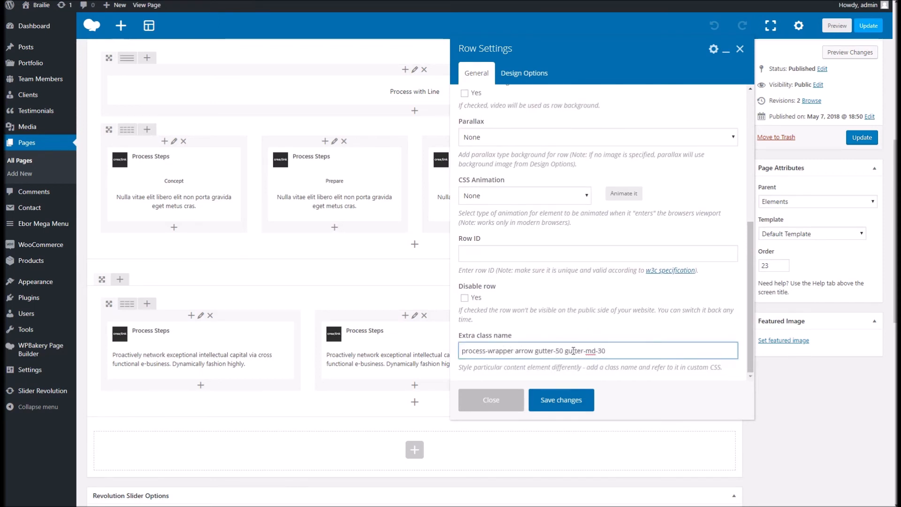
{"action": "left_click_drag", "start_coordinate": [535, 351], "coordinate": [565, 351]}
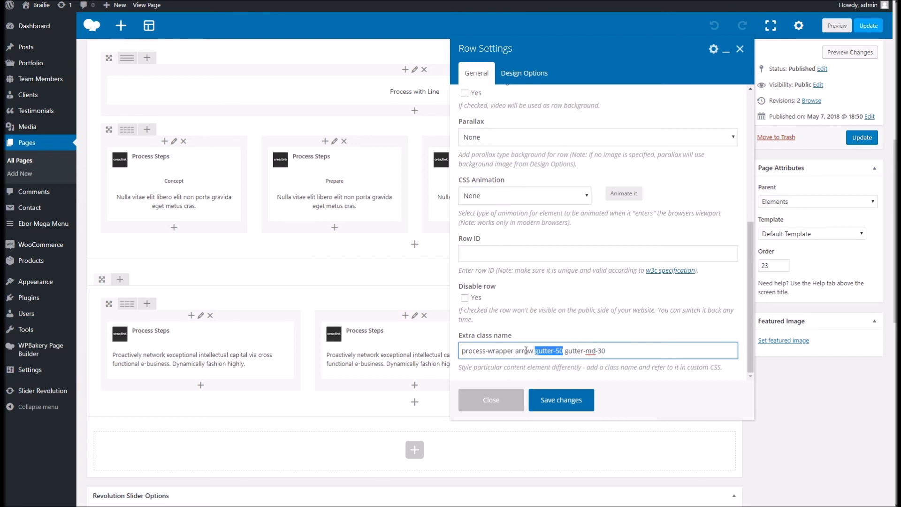
{"action": "left_click_drag", "start_coordinate": [514, 352], "coordinate": [486, 351]}
{"action": "left_click", "coordinate": [486, 351]}
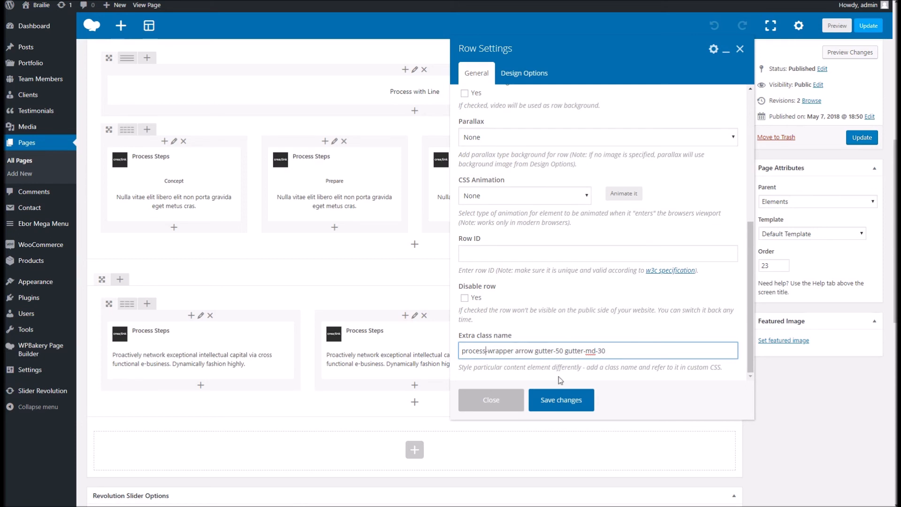
{"action": "left_click", "coordinate": [562, 400]}
- Update the page with the new row class and check the three steps on the live page
{"action": "left_click", "coordinate": [853, 137]}
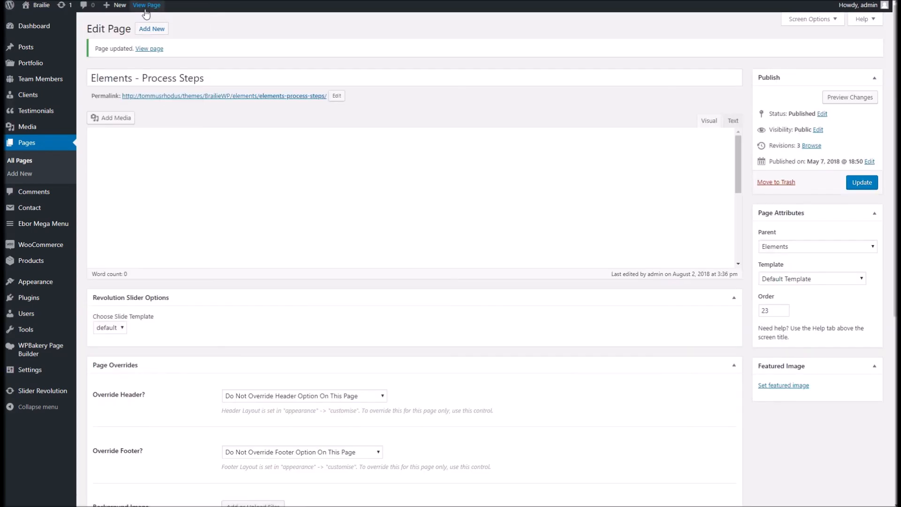
{"action": "left_click", "coordinate": [146, 5]}
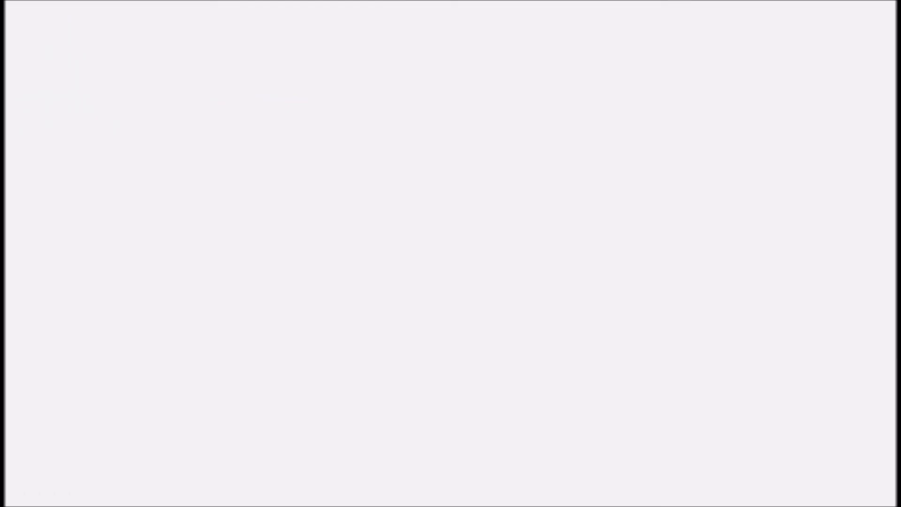
{"action": "scroll", "coordinate": [442, 343], "scroll_direction": "down", "scroll_amount": 5}
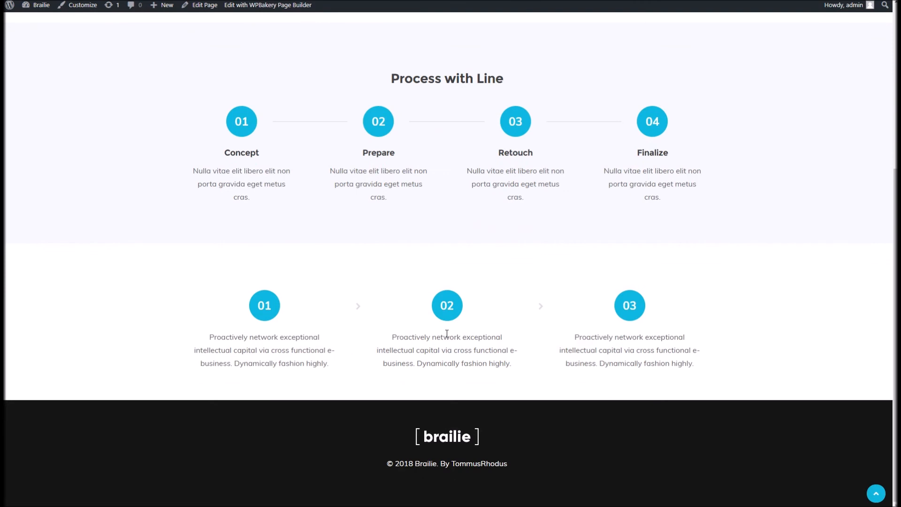